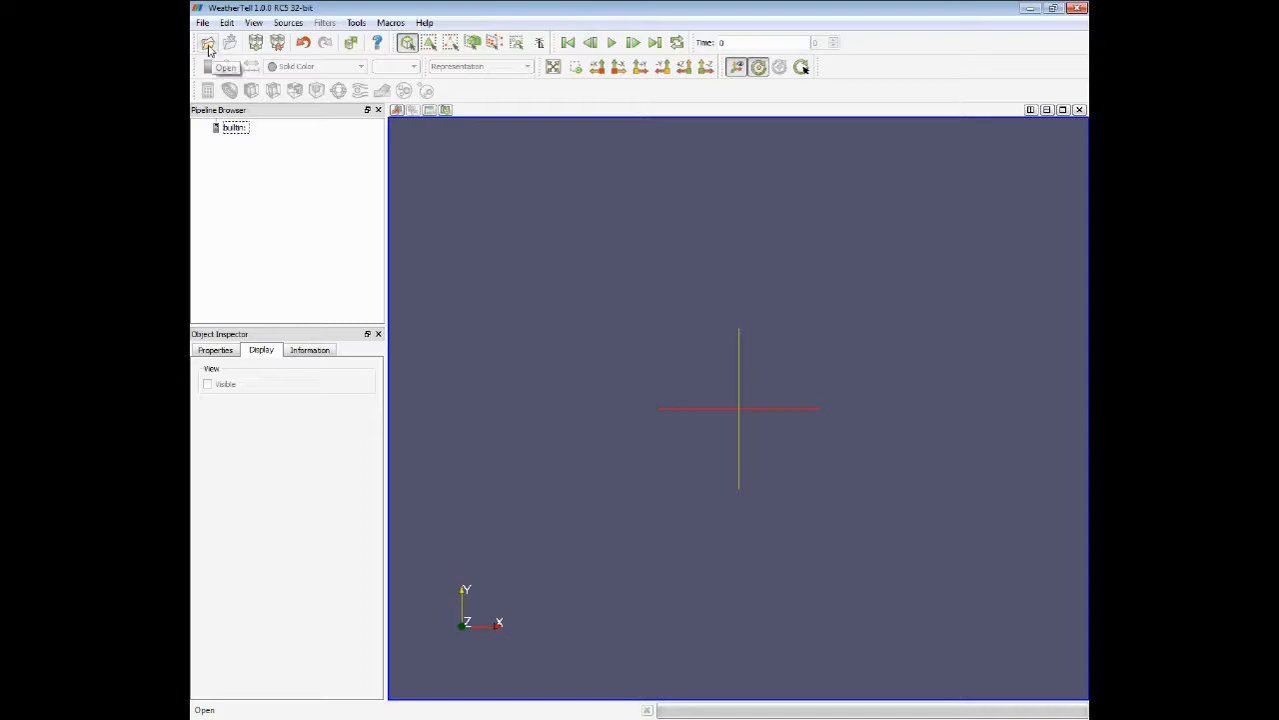
- Load State Outlines.vtk from C:/Program Files/VAS/WeatherTell 1.0/underlays/Geographic and apply it to the scene
left_click(208, 48)
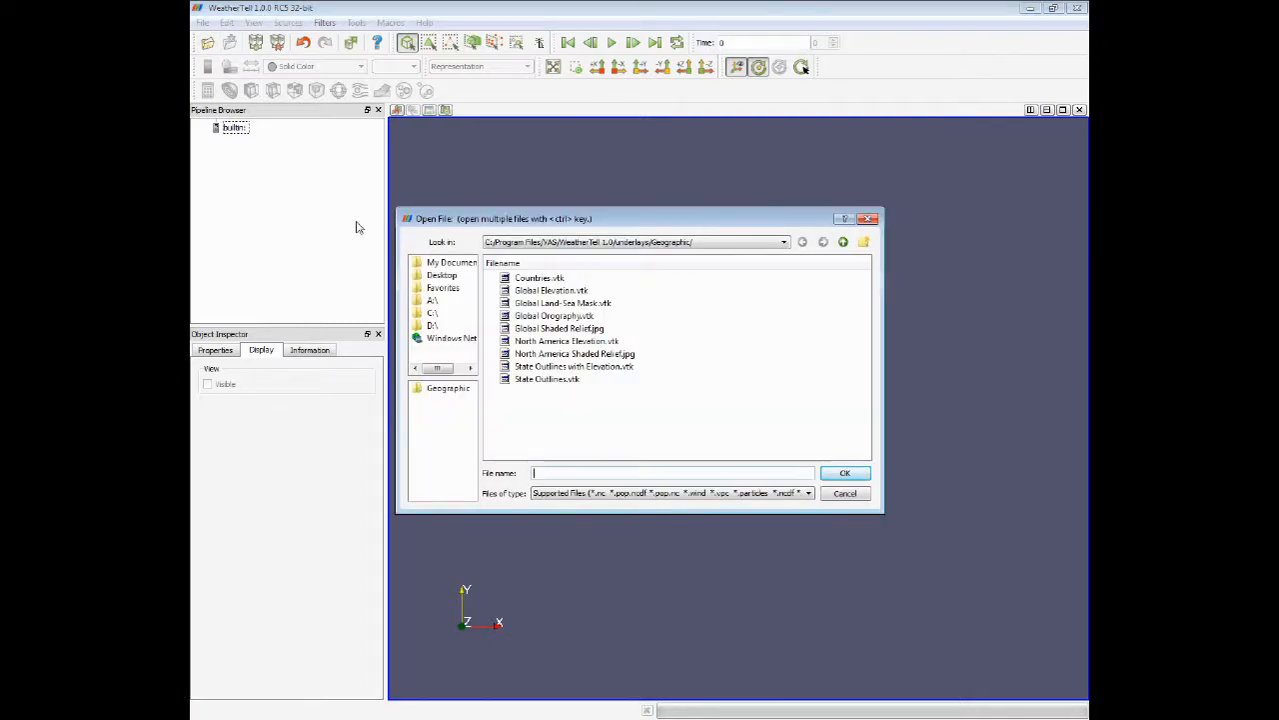
left_click(433, 314)
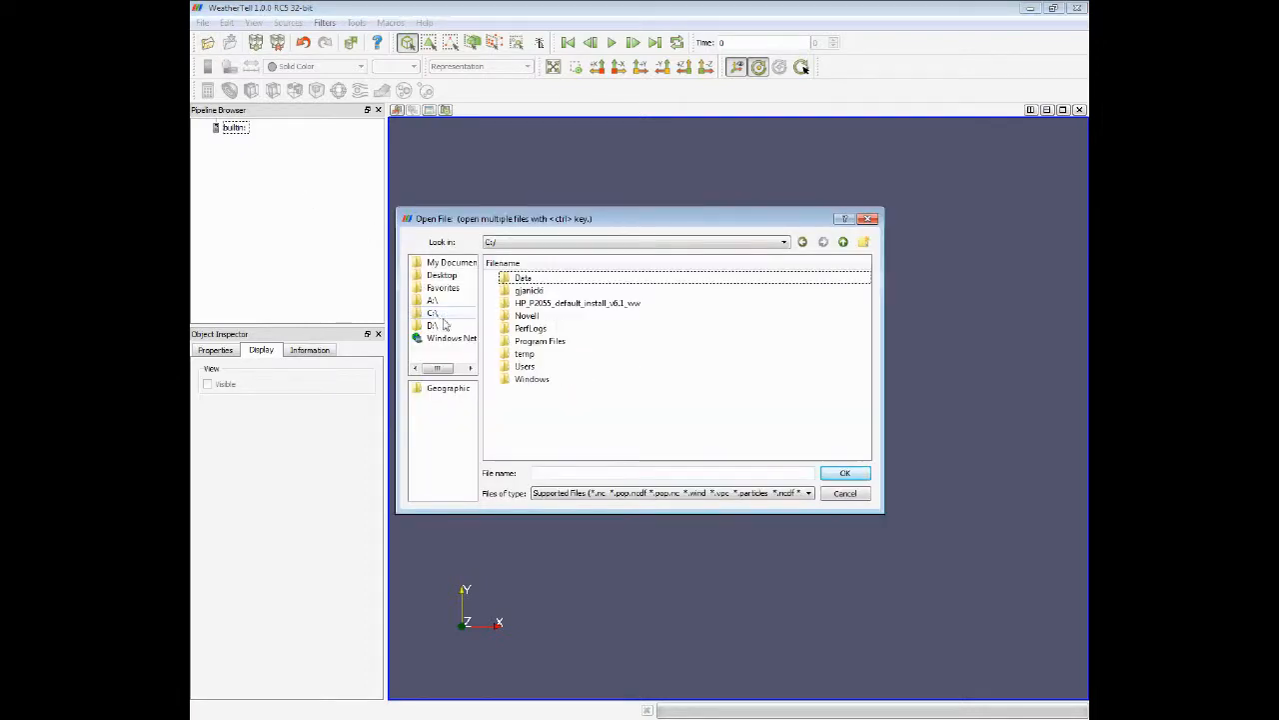
double_click(541, 345)
left_click_drag(869, 288, 868, 429)
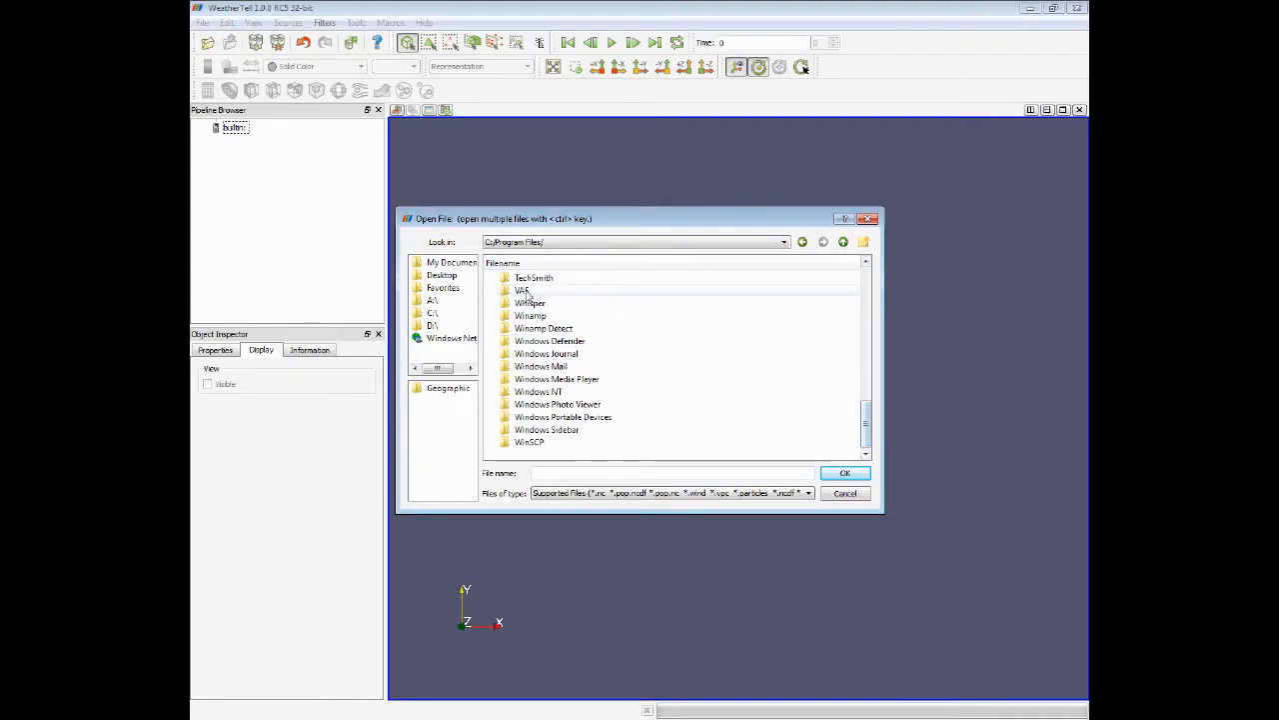
double_click(530, 292)
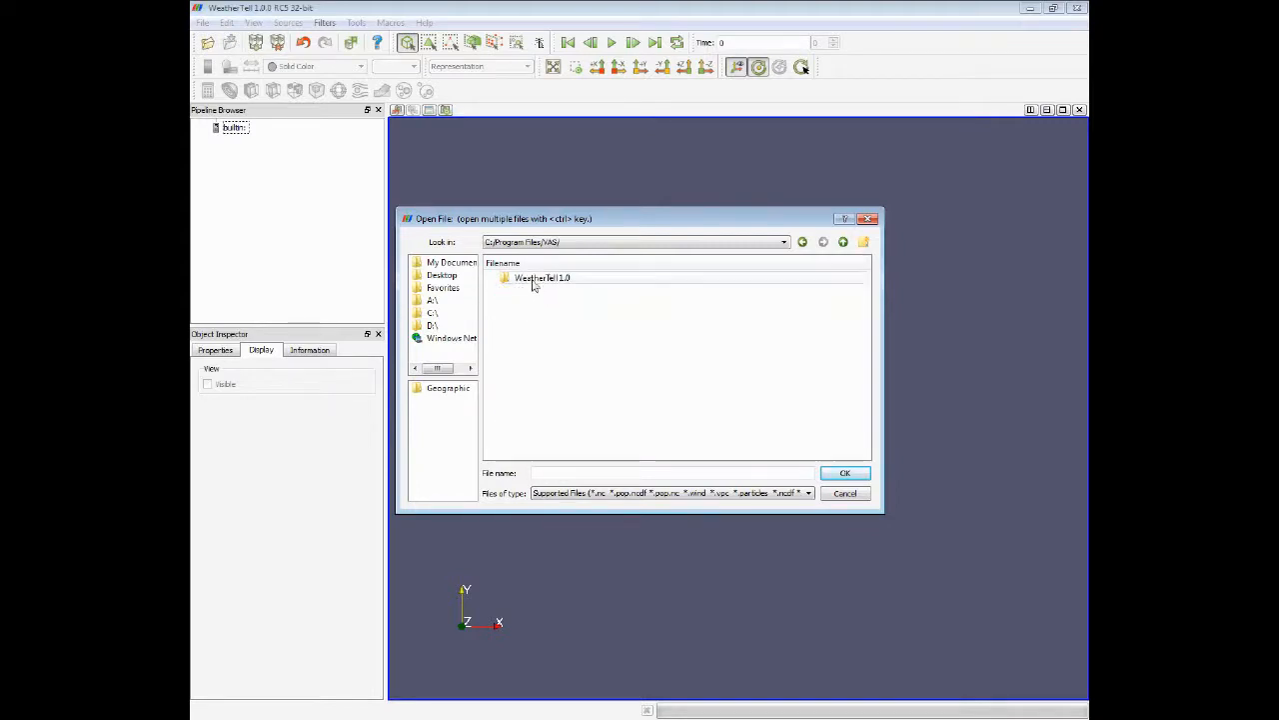
double_click(532, 282)
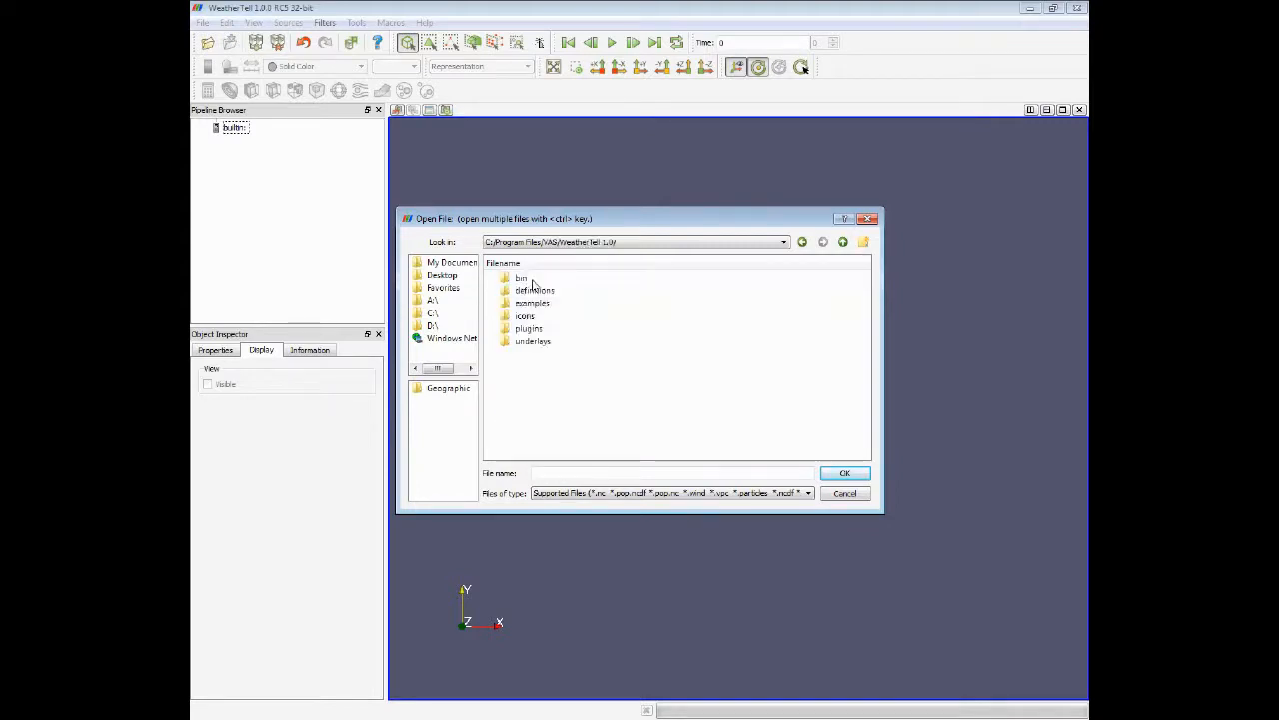
double_click(534, 342)
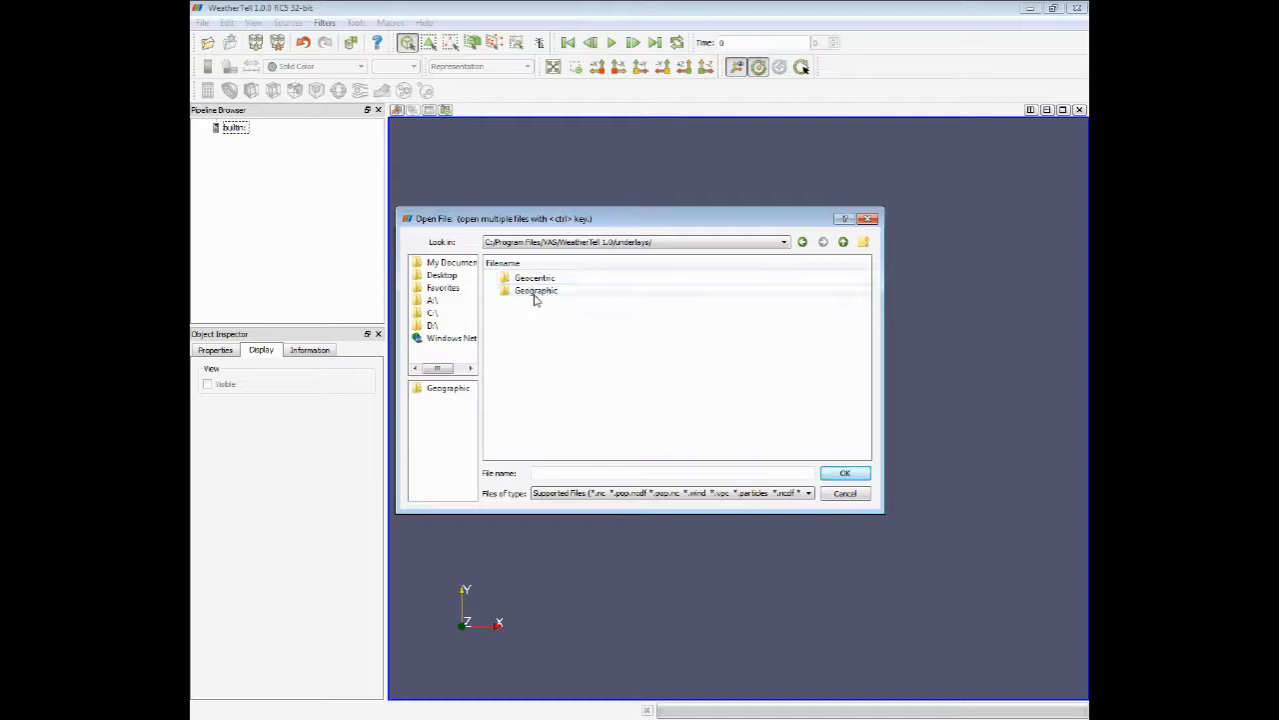
double_click(536, 291)
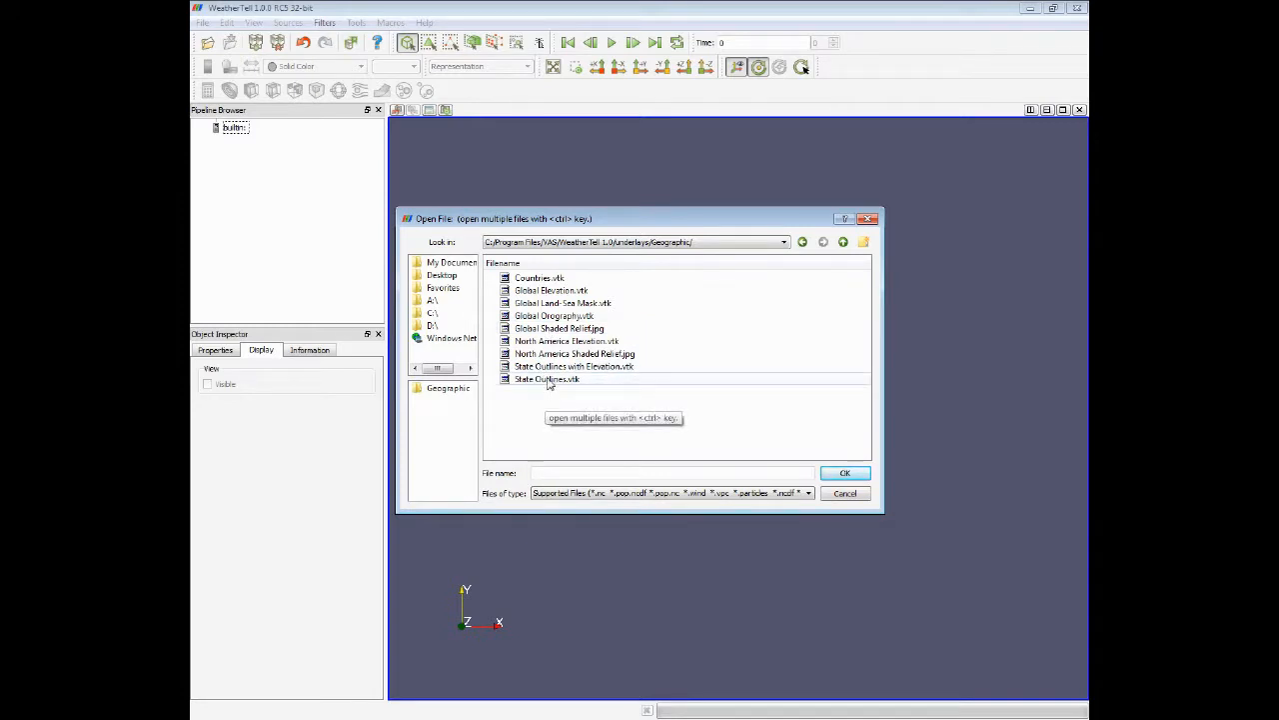
double_click(548, 380)
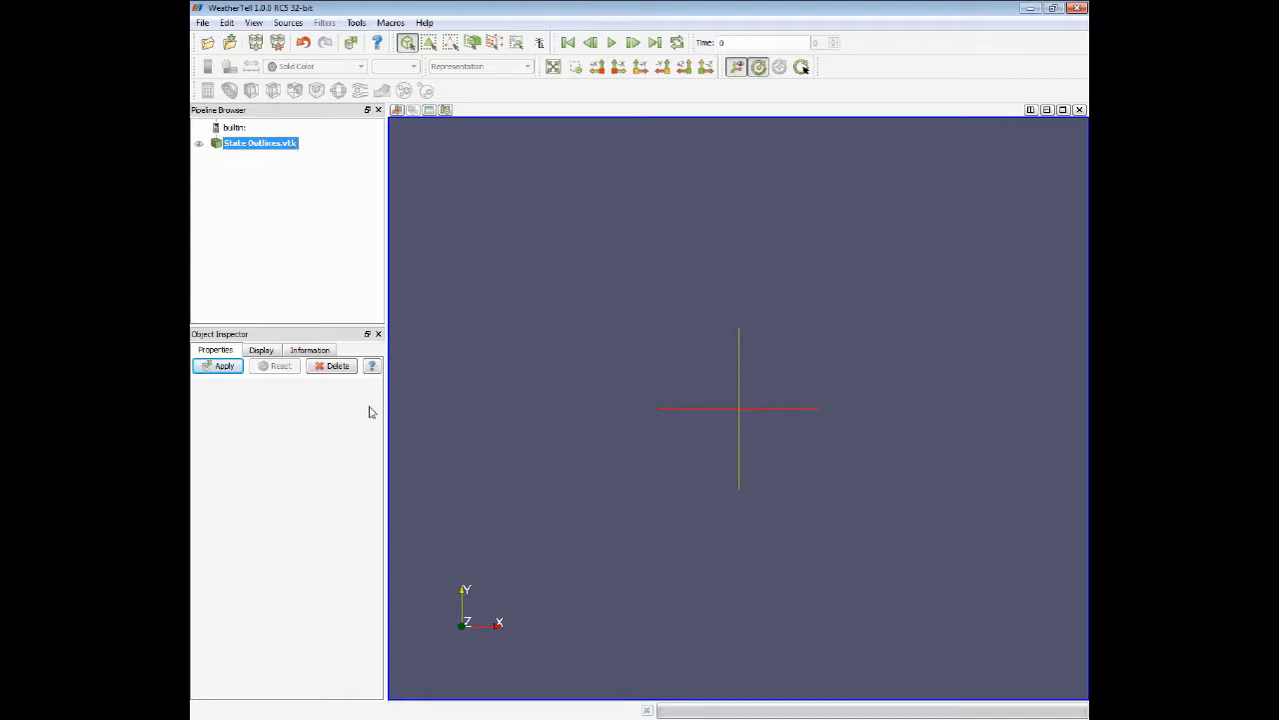
left_click(222, 367)
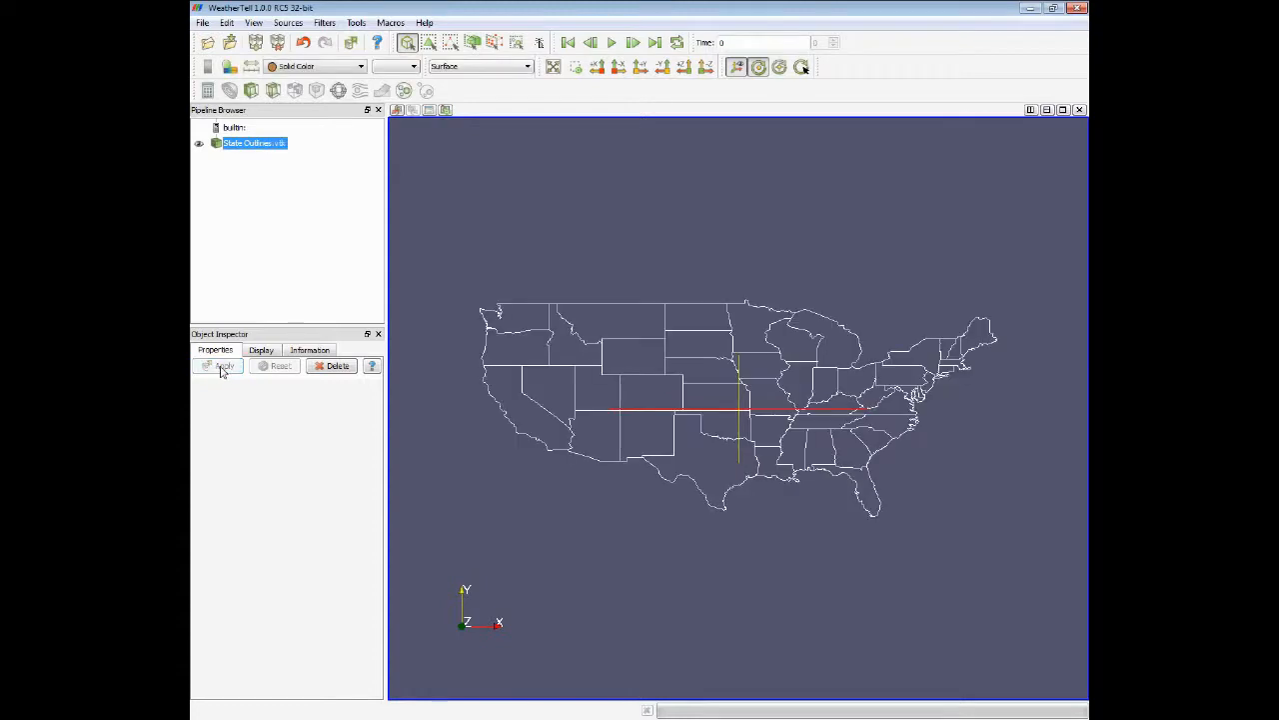
- Inspect the flat state outlines from an angle and hide the State Outlines.vtk layer
left_click_drag(678, 502, 689, 451)
scroll(723, 452, "up", 5)
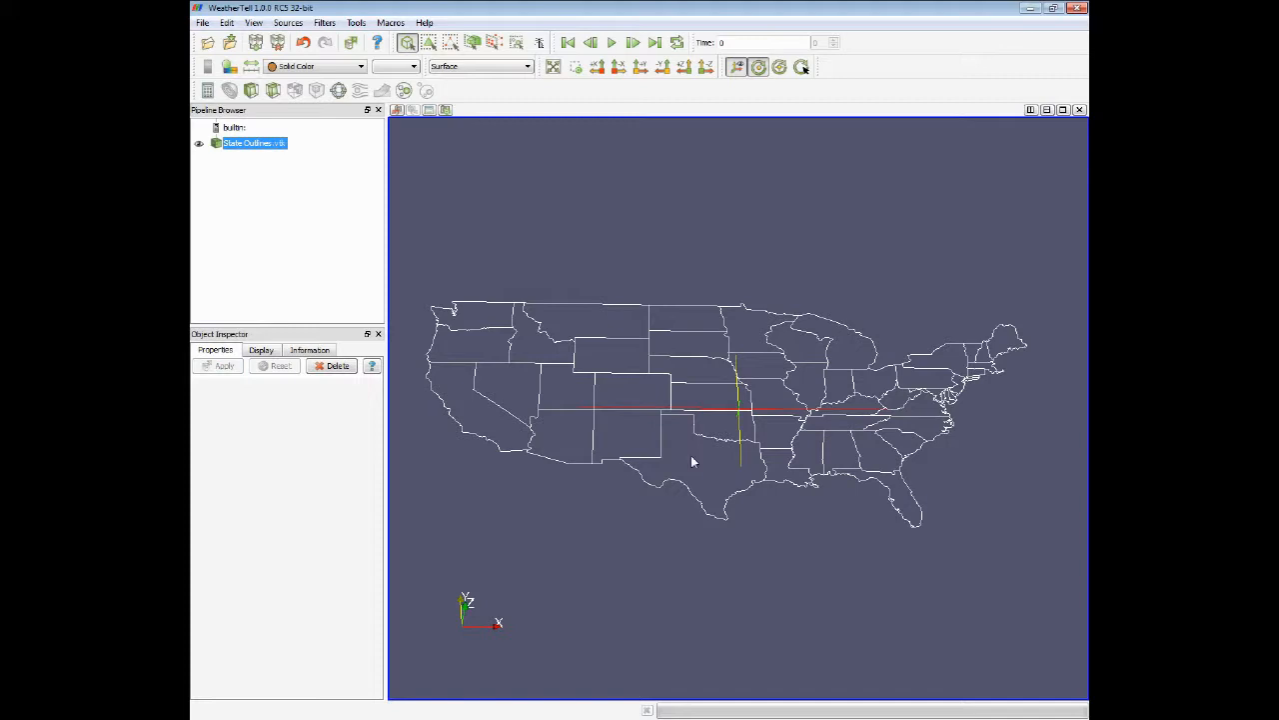
mouse_move(685, 515)
left_mouse_down()
mouse_move(691, 536)
mouse_move(689, 520)
left_mouse_up()
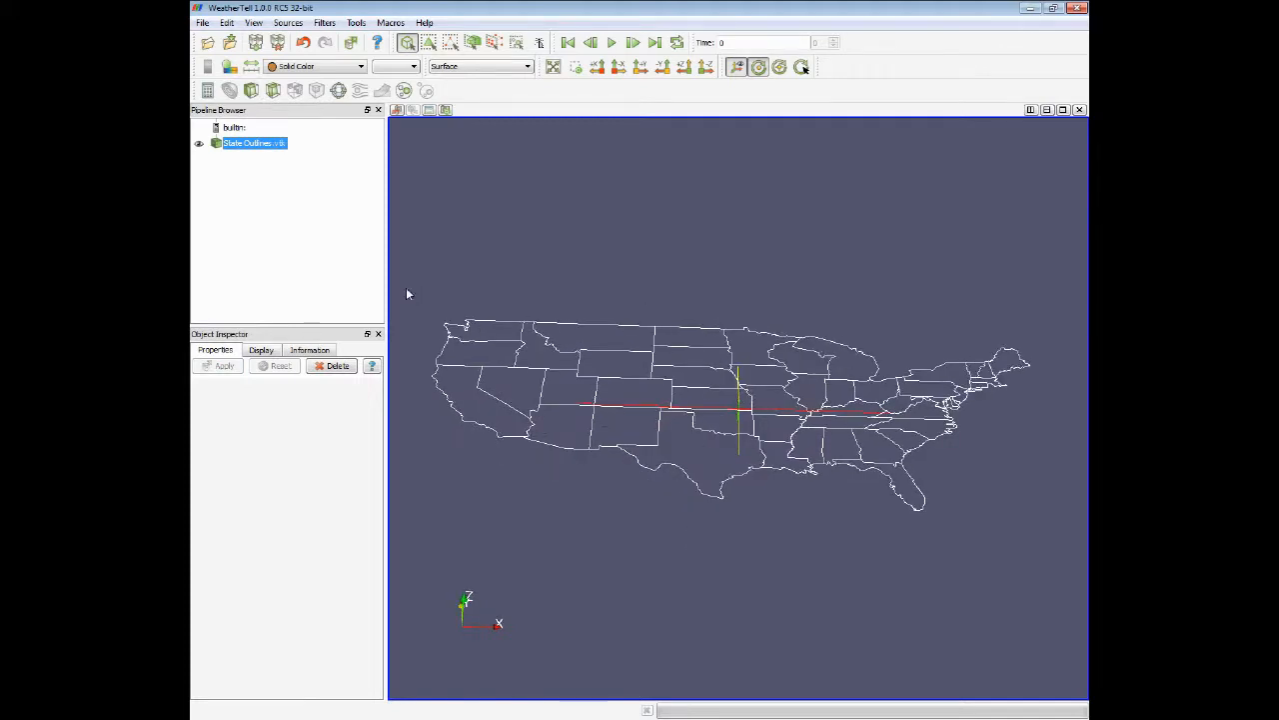
mouse_move(641, 478)
left_mouse_down()
mouse_move(643, 411)
mouse_move(651, 482)
left_mouse_up()
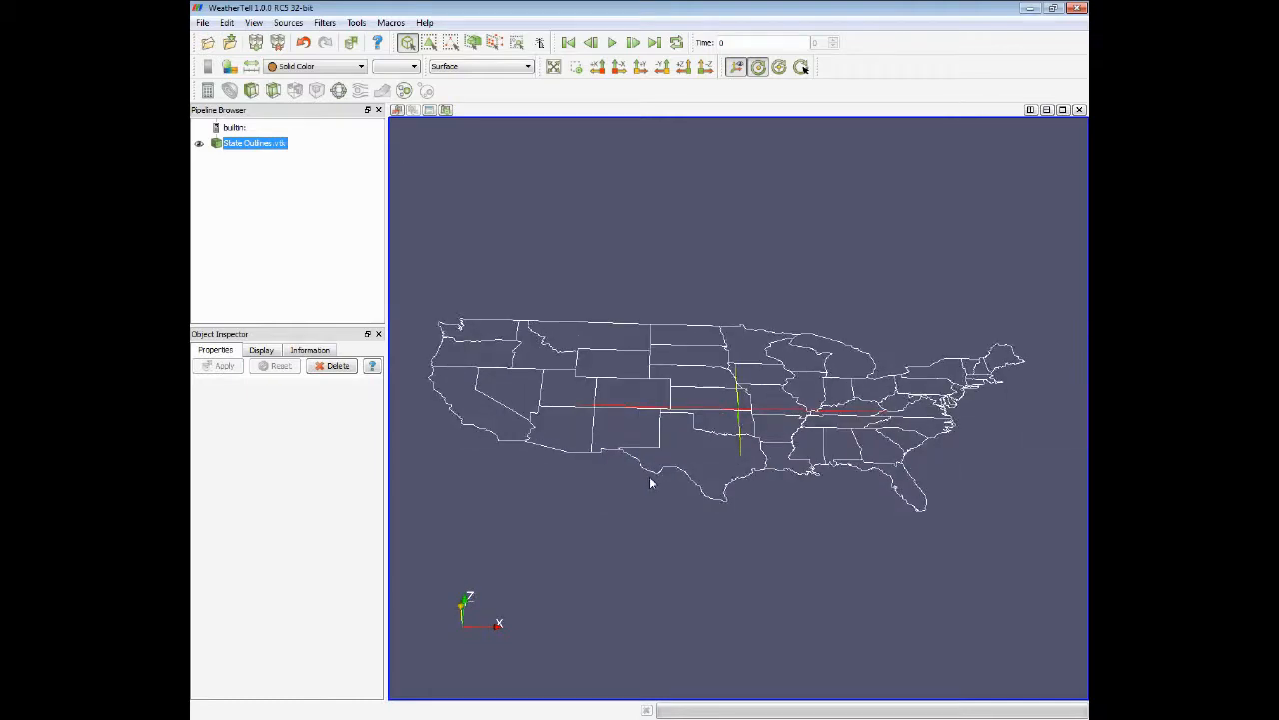
left_click(199, 144)
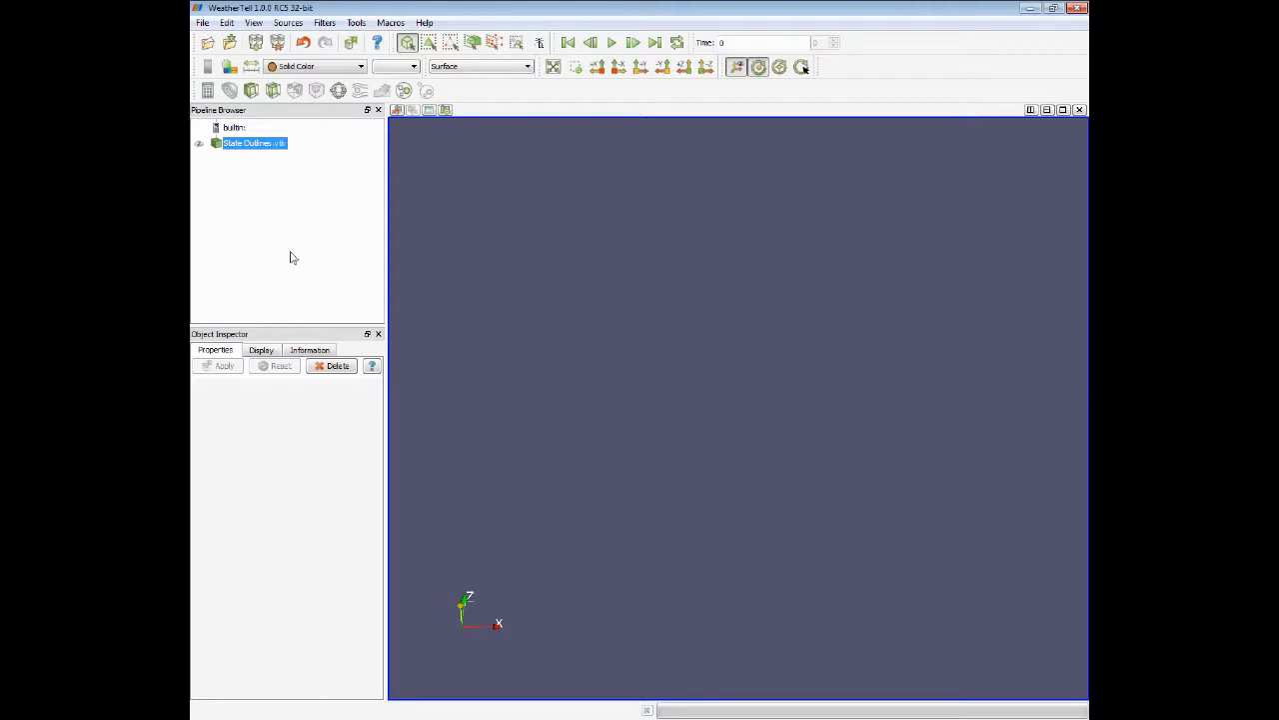
left_click(199, 145)
left_click(199, 145)
- Load State Outlines with Elevation.vtk from the Geographic underlays folder and apply it to the scene
left_click(207, 43)
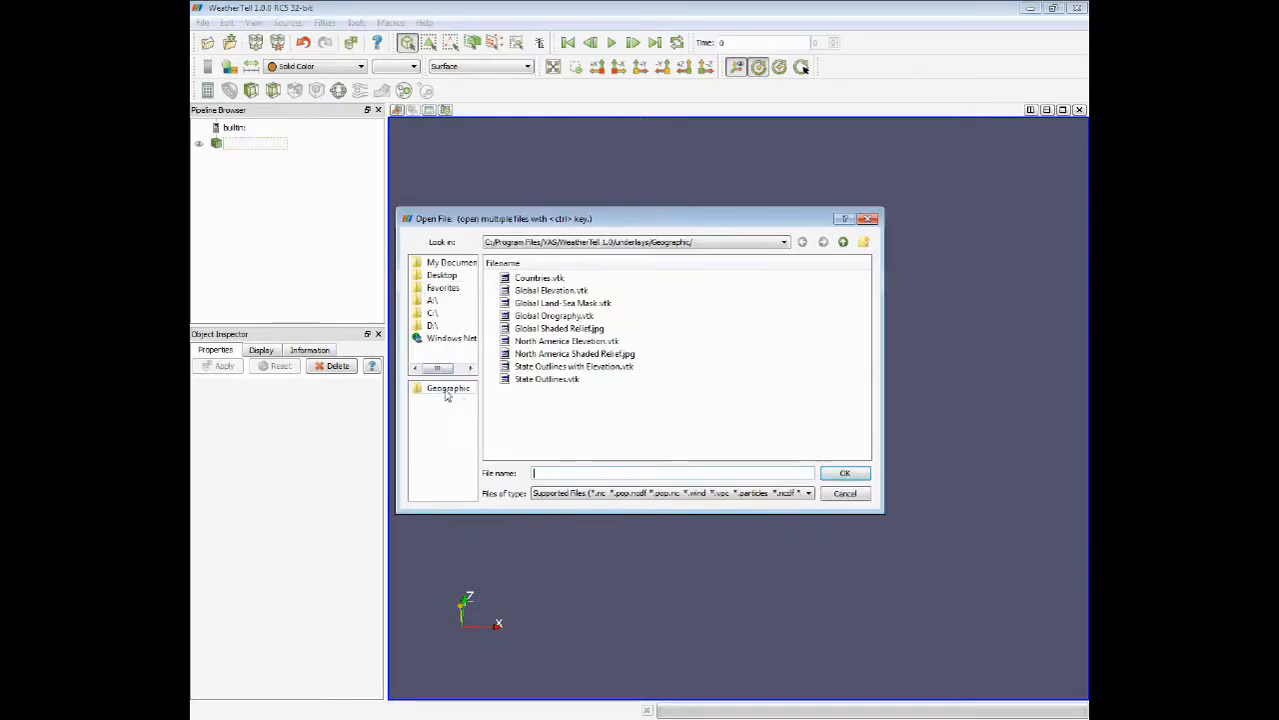
left_click(445, 390)
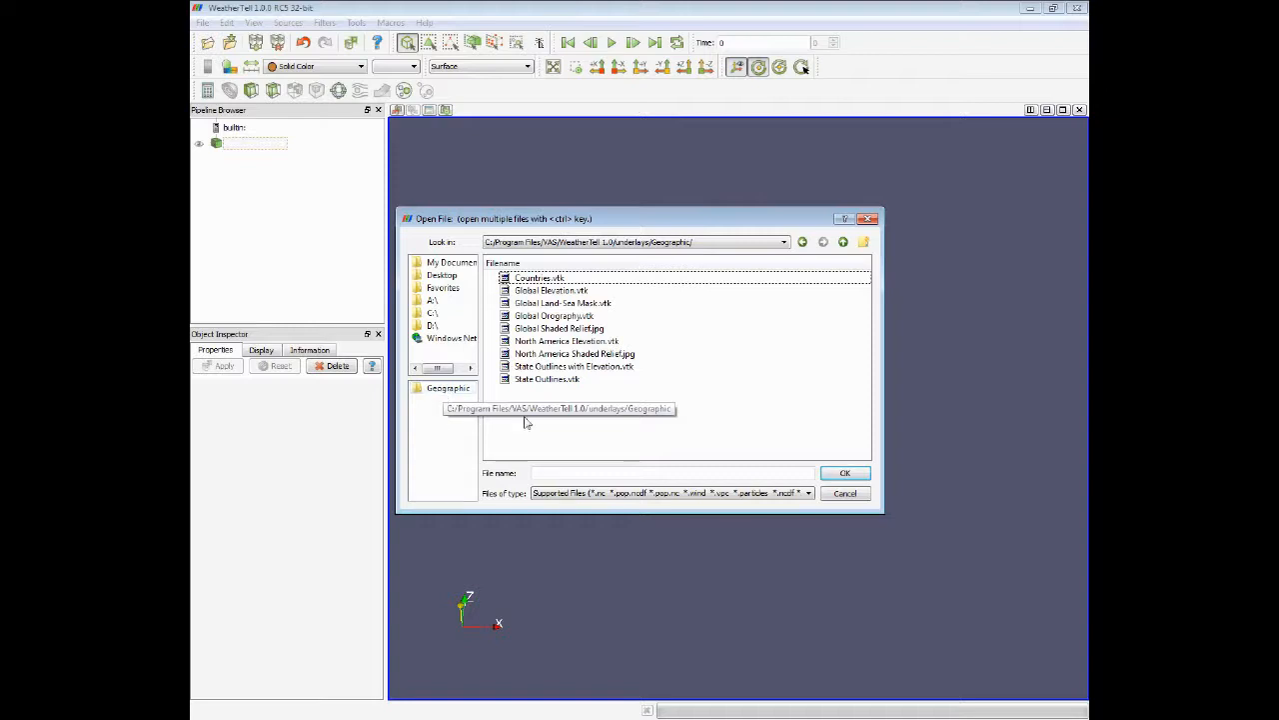
double_click(557, 366)
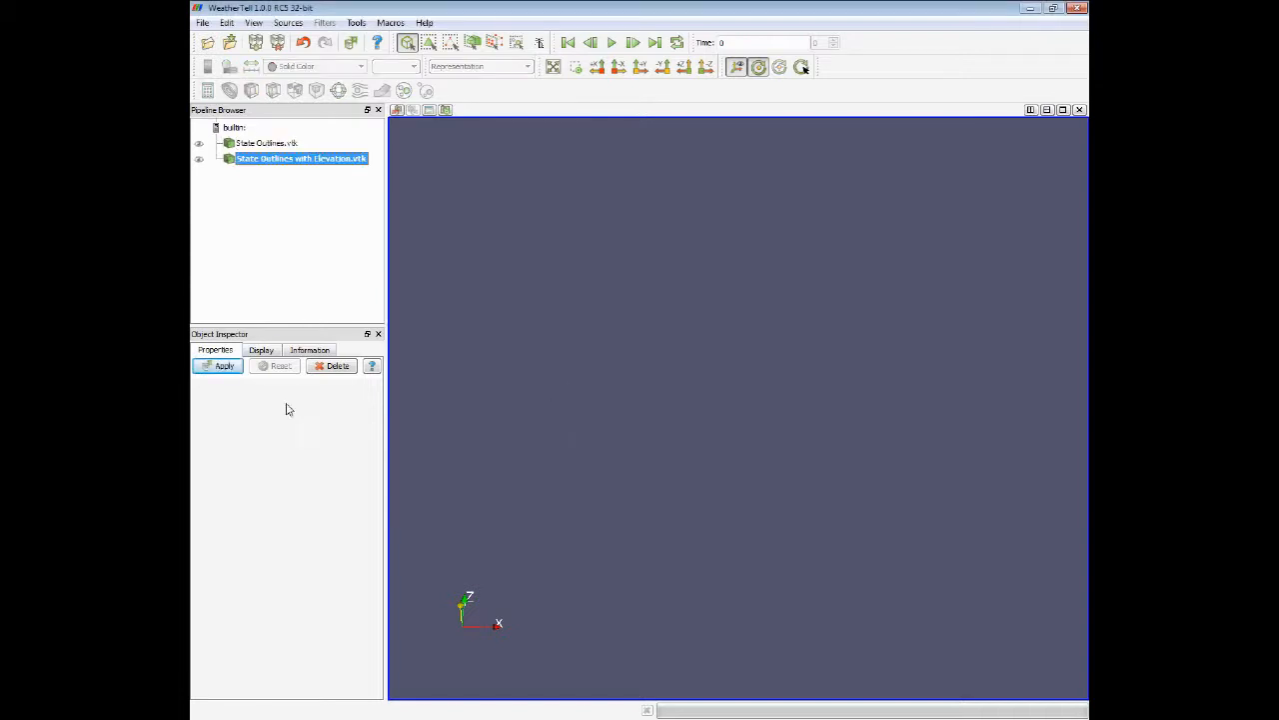
left_click(222, 366)
- Inspect the elevated state outlines from an angle and hide the State Outlines with Elevation.vtk layer
left_click_drag(720, 503, 729, 569)
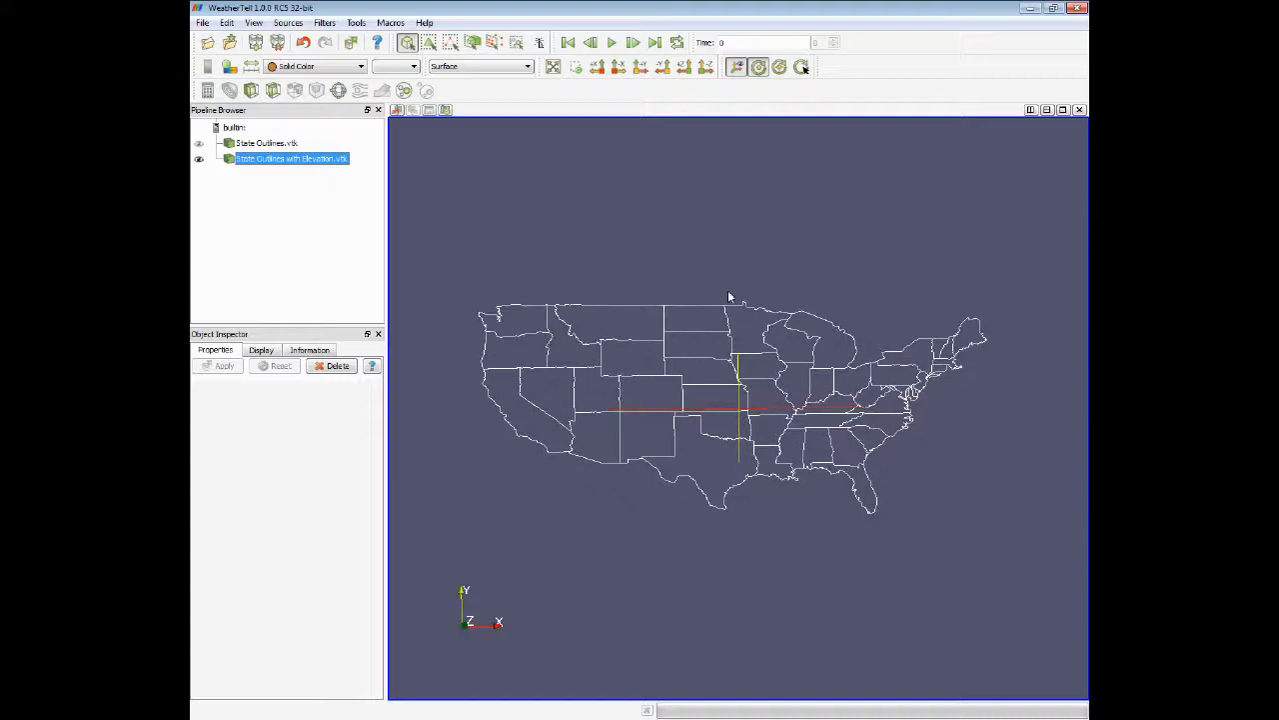
left_click_drag(723, 422, 728, 363)
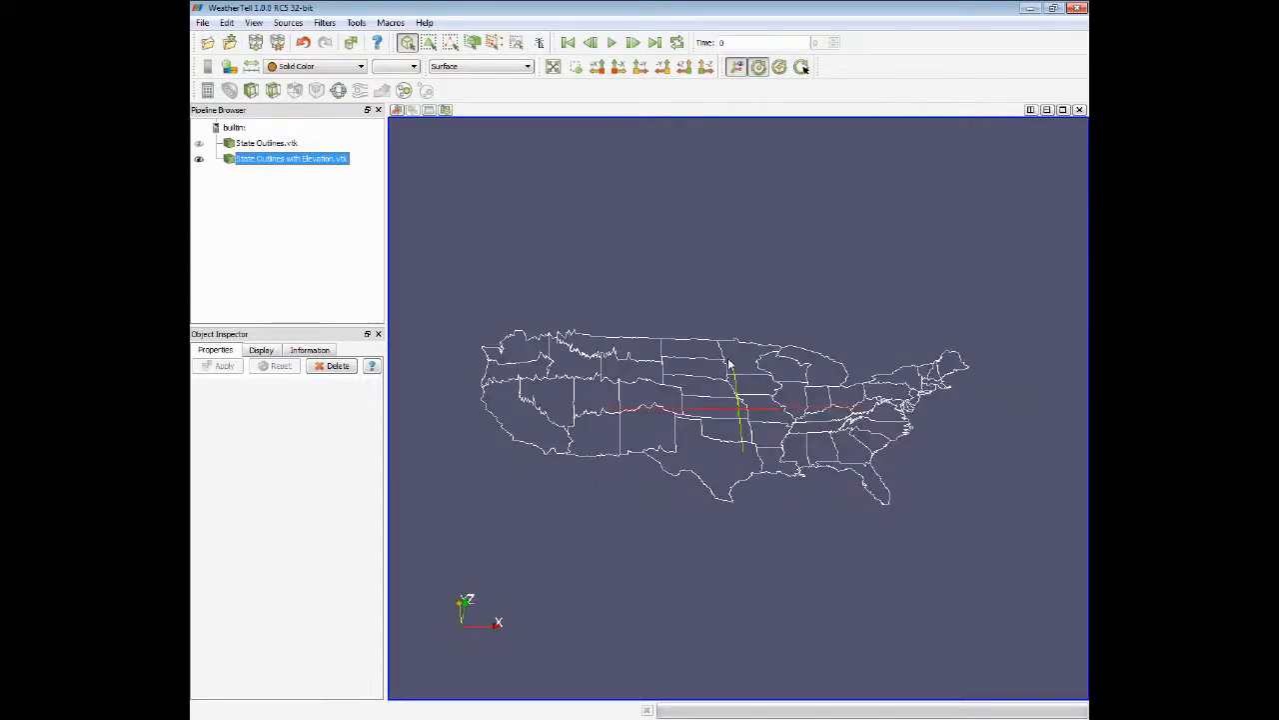
left_click(199, 160)
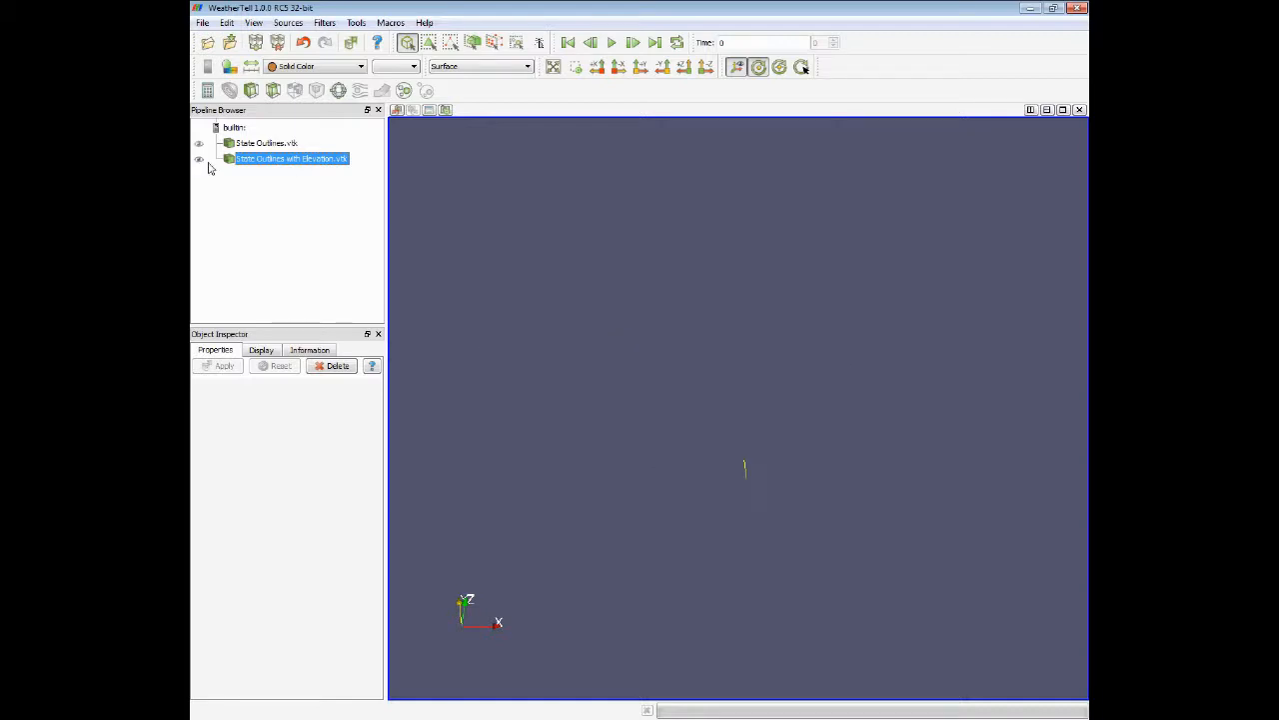
- Load North America Elevation.vtk from the Geographic underlays folder and apply it to the scene
left_click(209, 45)
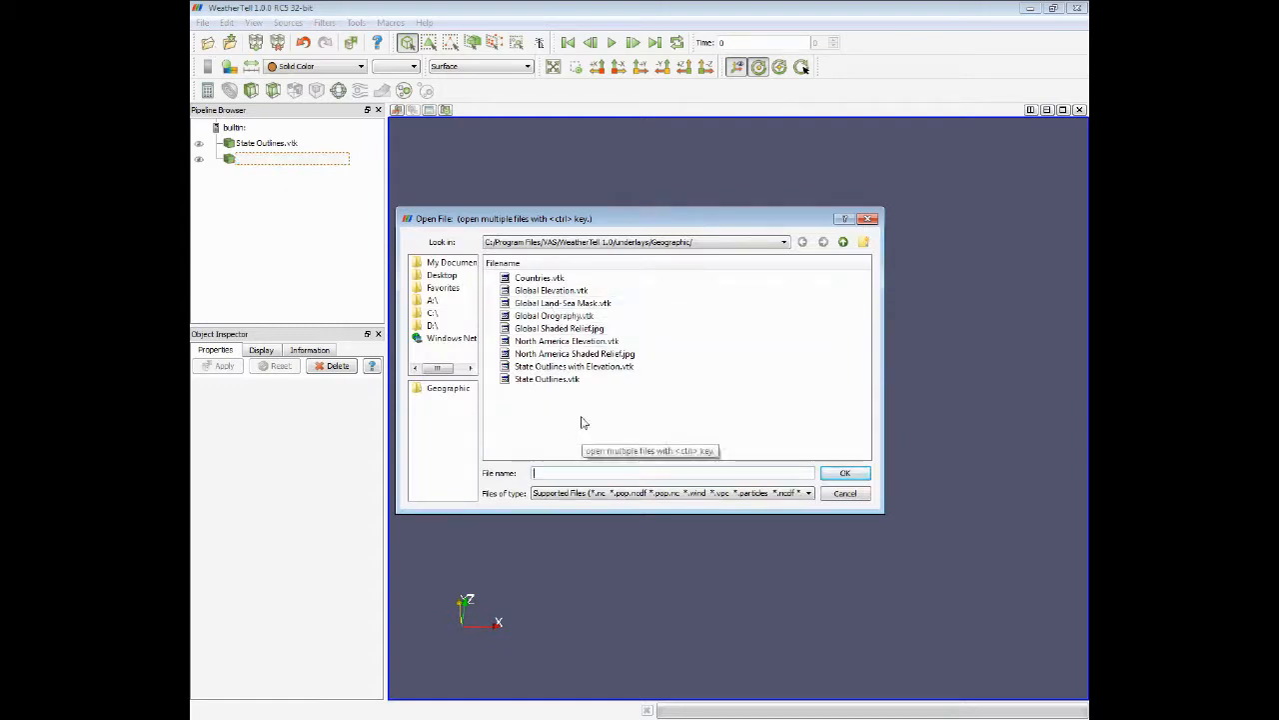
left_click(585, 342)
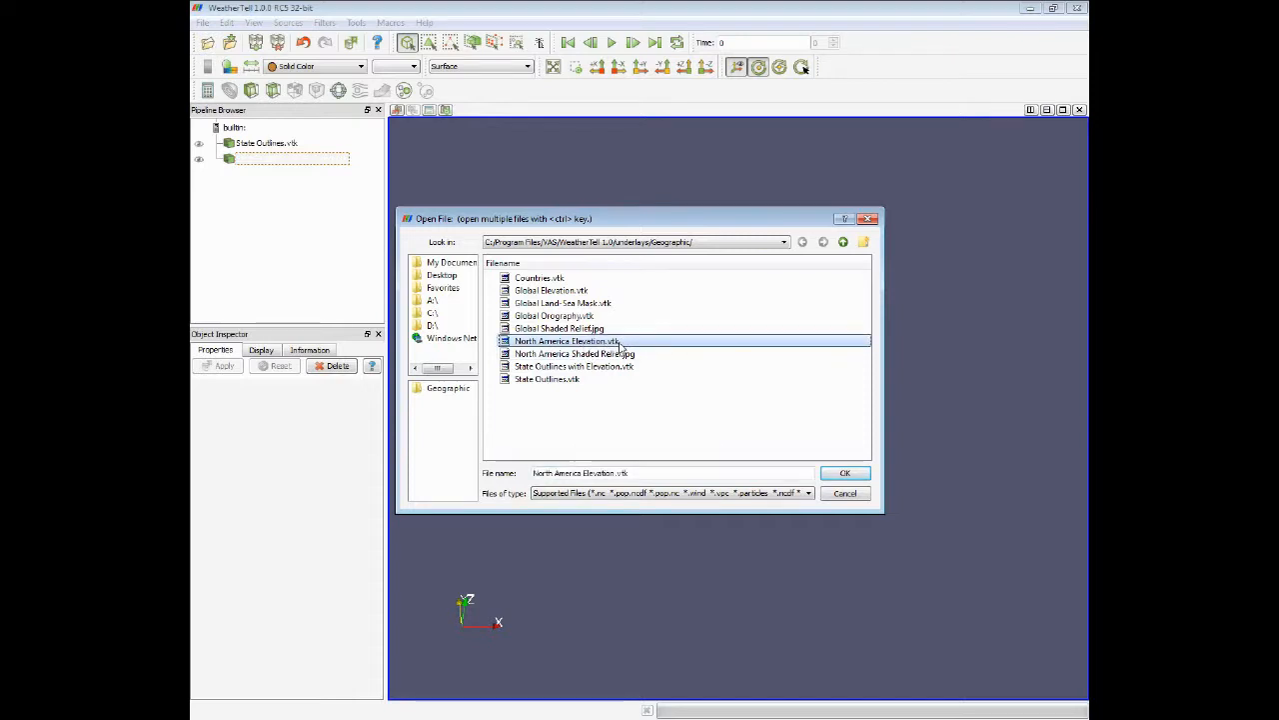
left_click(845, 475)
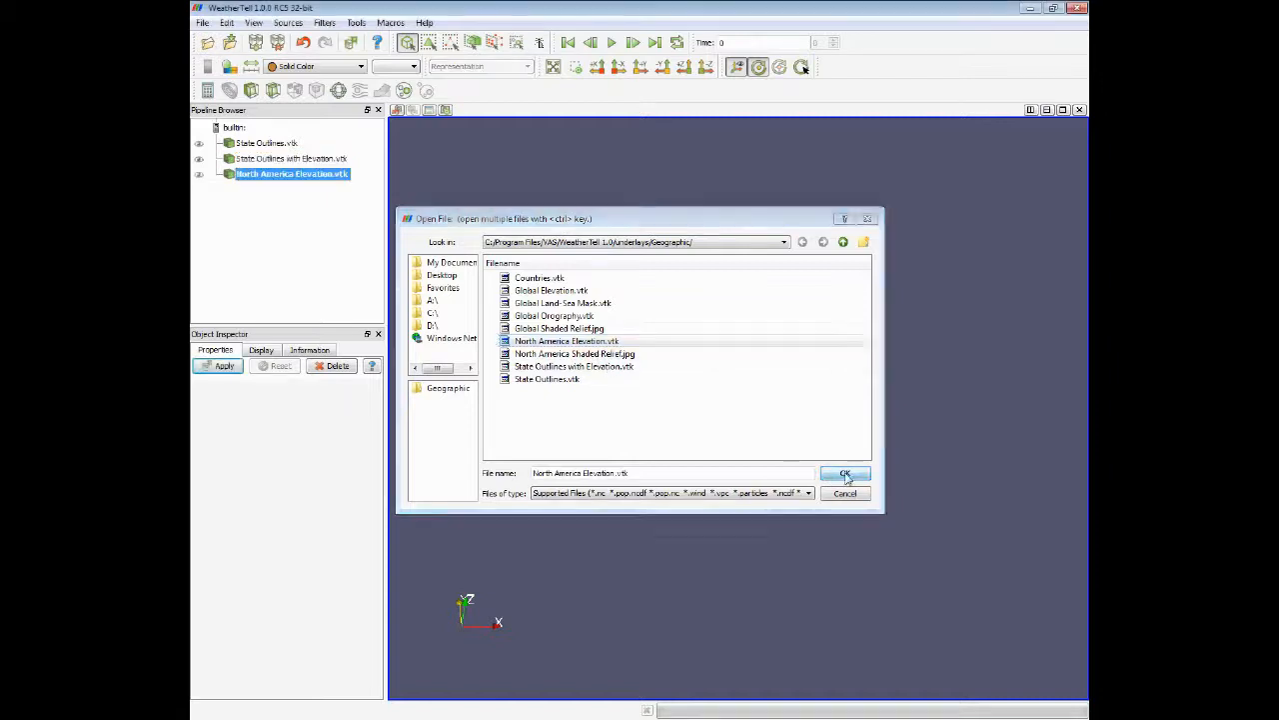
left_click(227, 368)
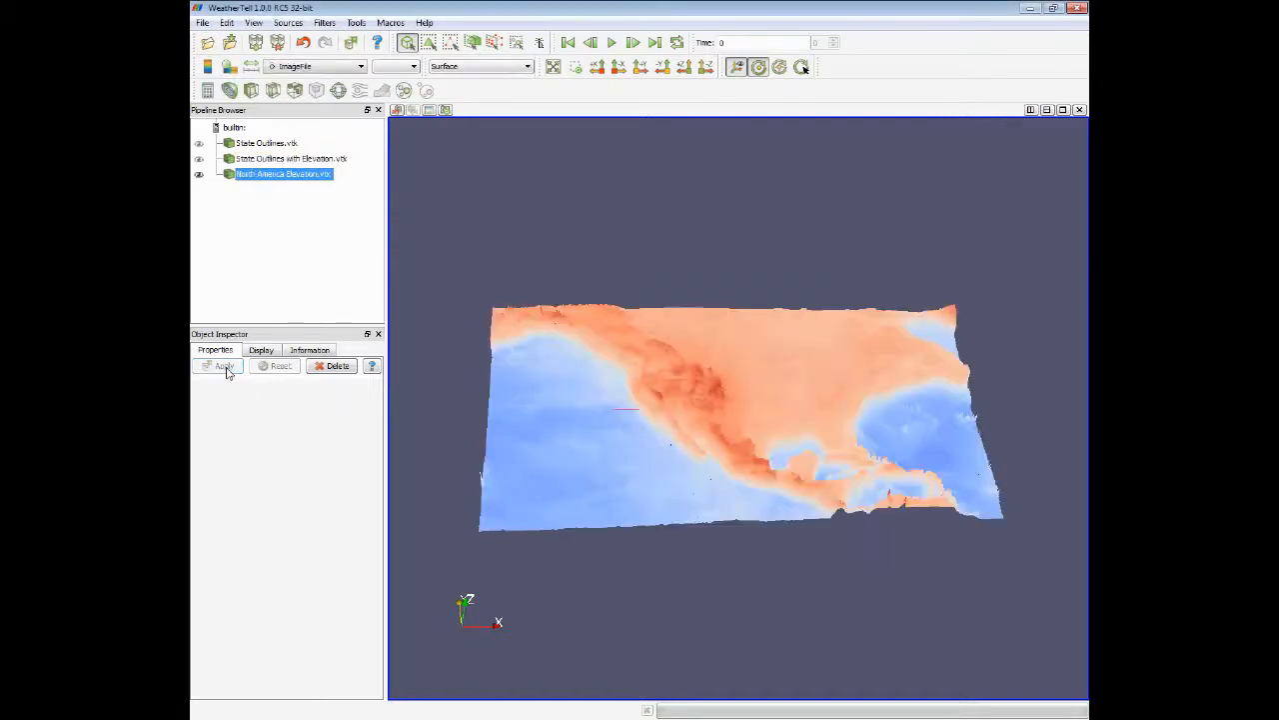
- Set the North America Elevation.vtk layer to be colored by Solid Color
left_click_drag(700, 407, 688, 433)
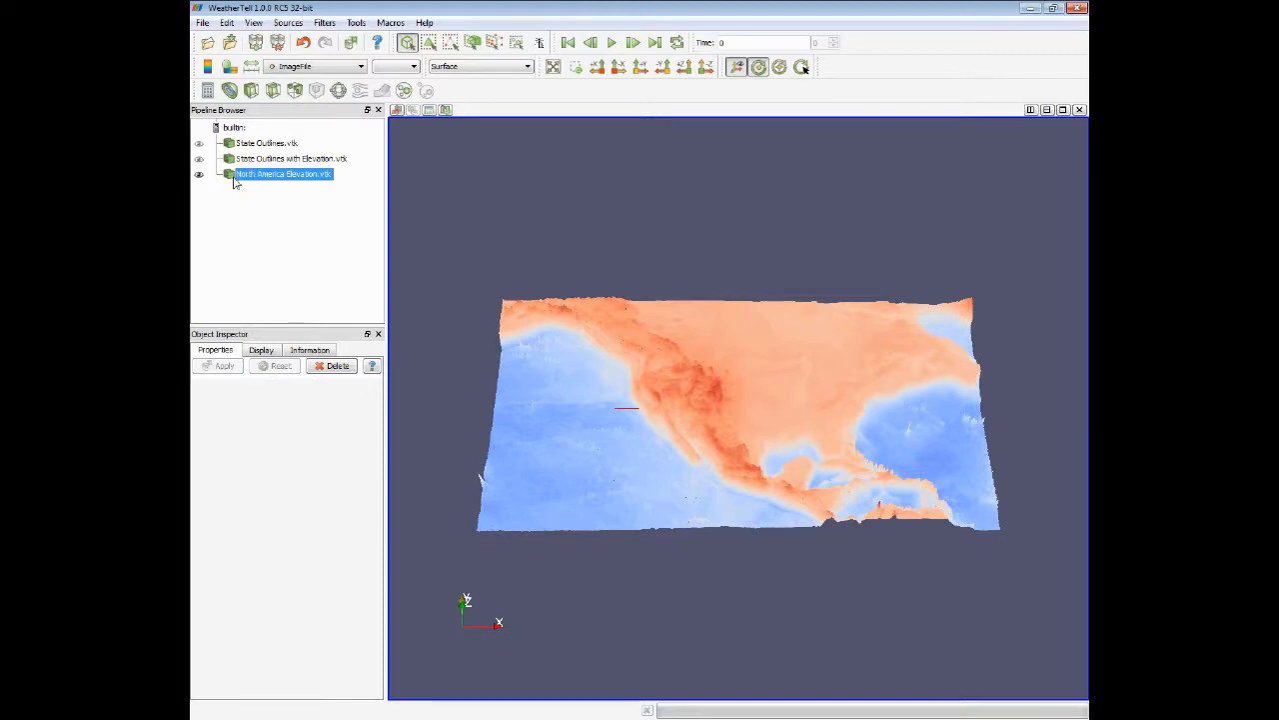
left_click(262, 355)
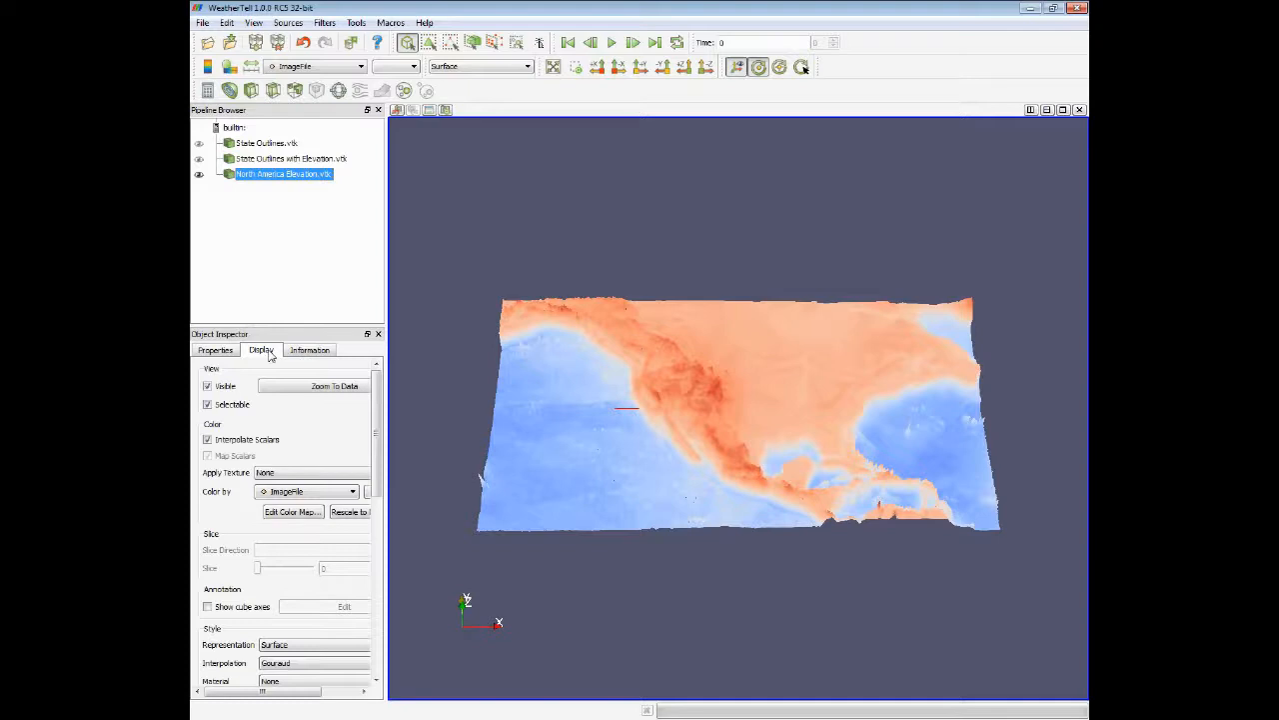
left_click(332, 493)
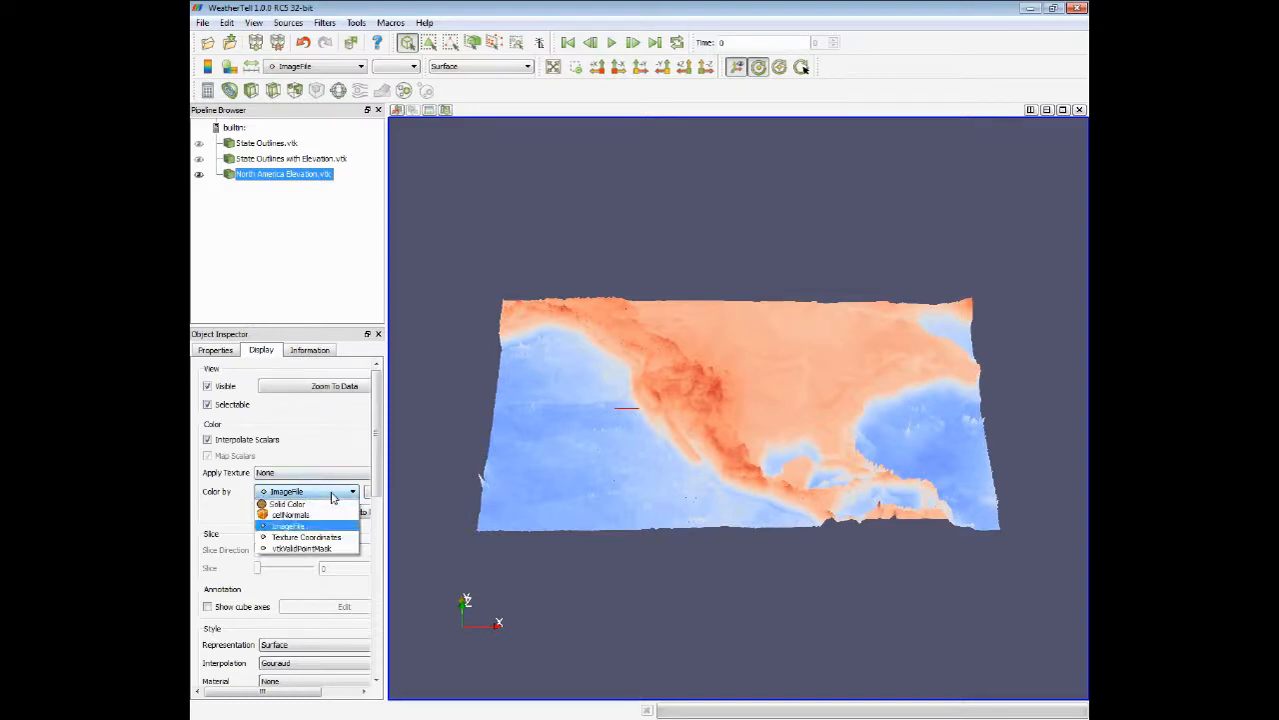
left_click(315, 504)
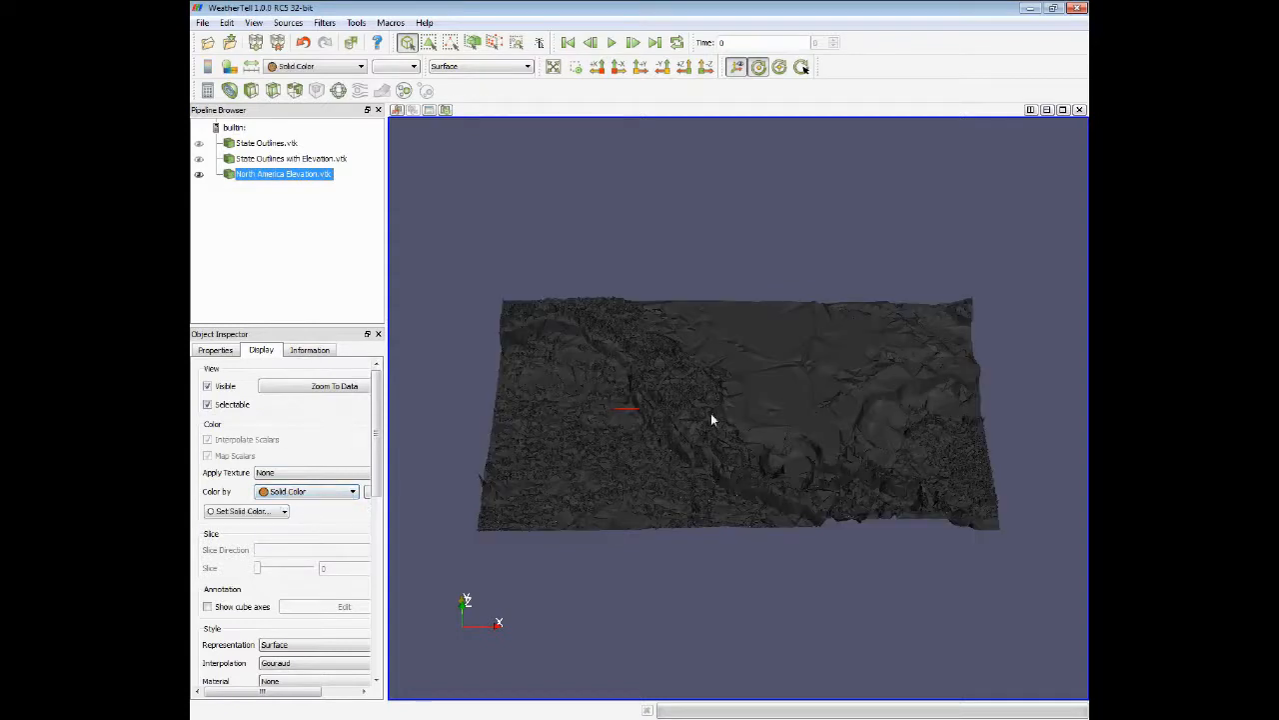
- Load North America Shaded Relief.jpg and apply it as the texture of the North America elevation surface
left_click(312, 474)
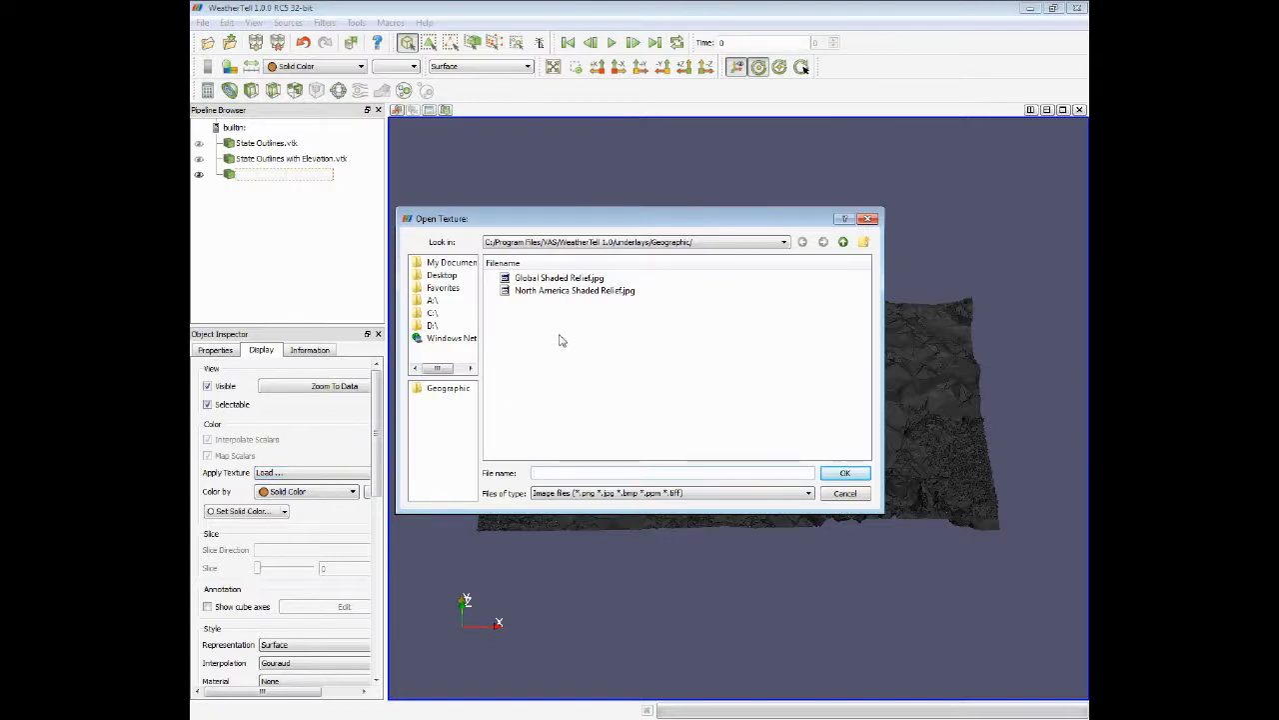
left_click(568, 292)
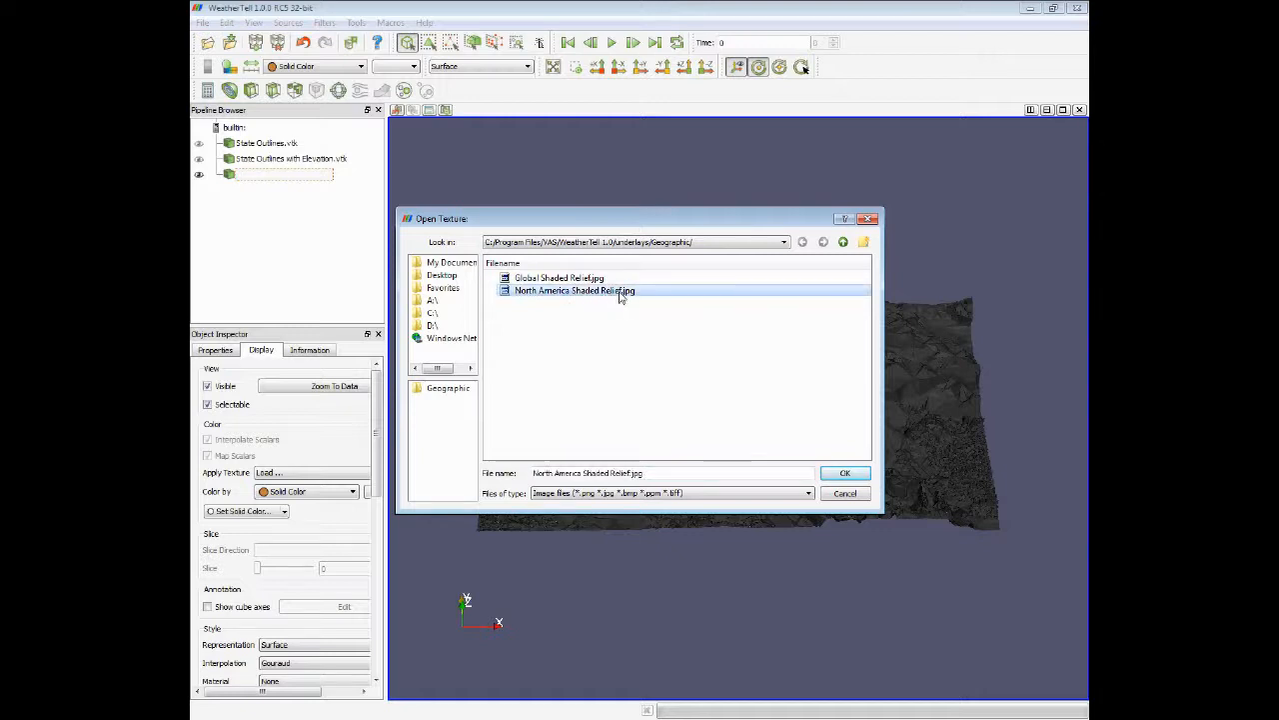
left_click(847, 474)
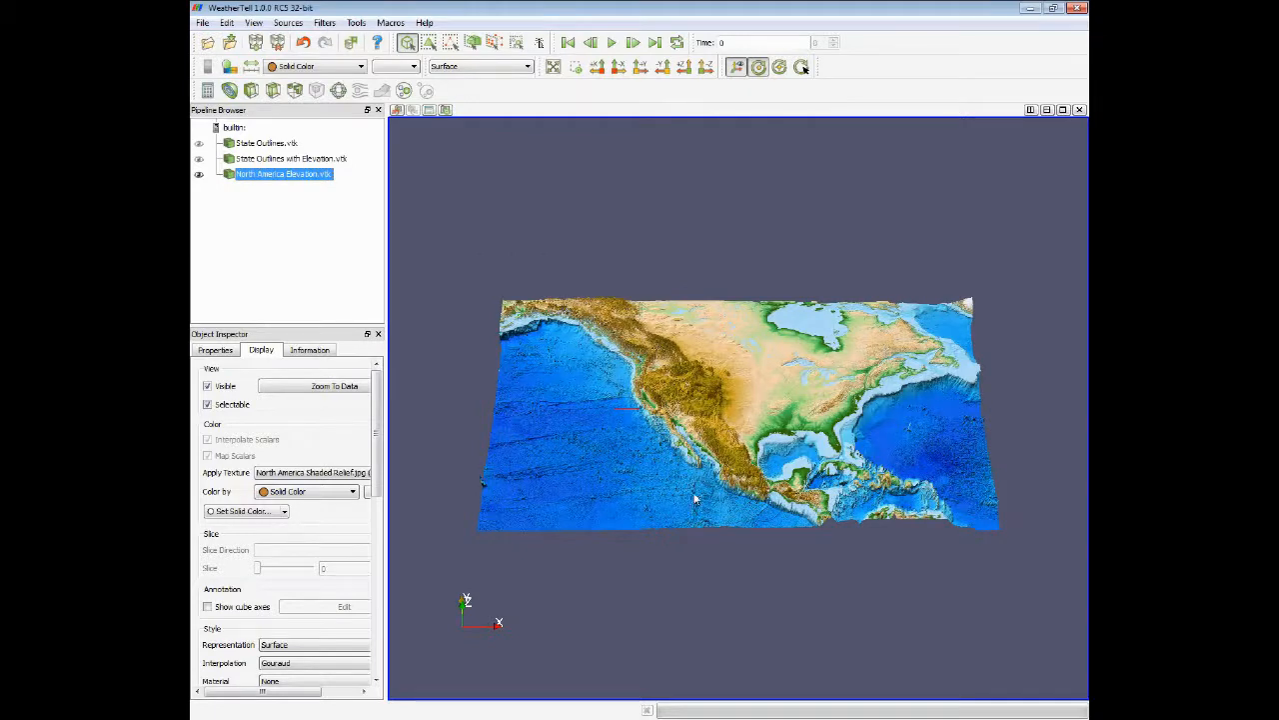
- Overlay the State Outlines with Elevation.vtk layer on the textured terrain, inspect it, and hide that layer again
left_click_drag(722, 473, 699, 458)
scroll(708, 456, "up", 1)
scroll(708, 460, "up", 1)
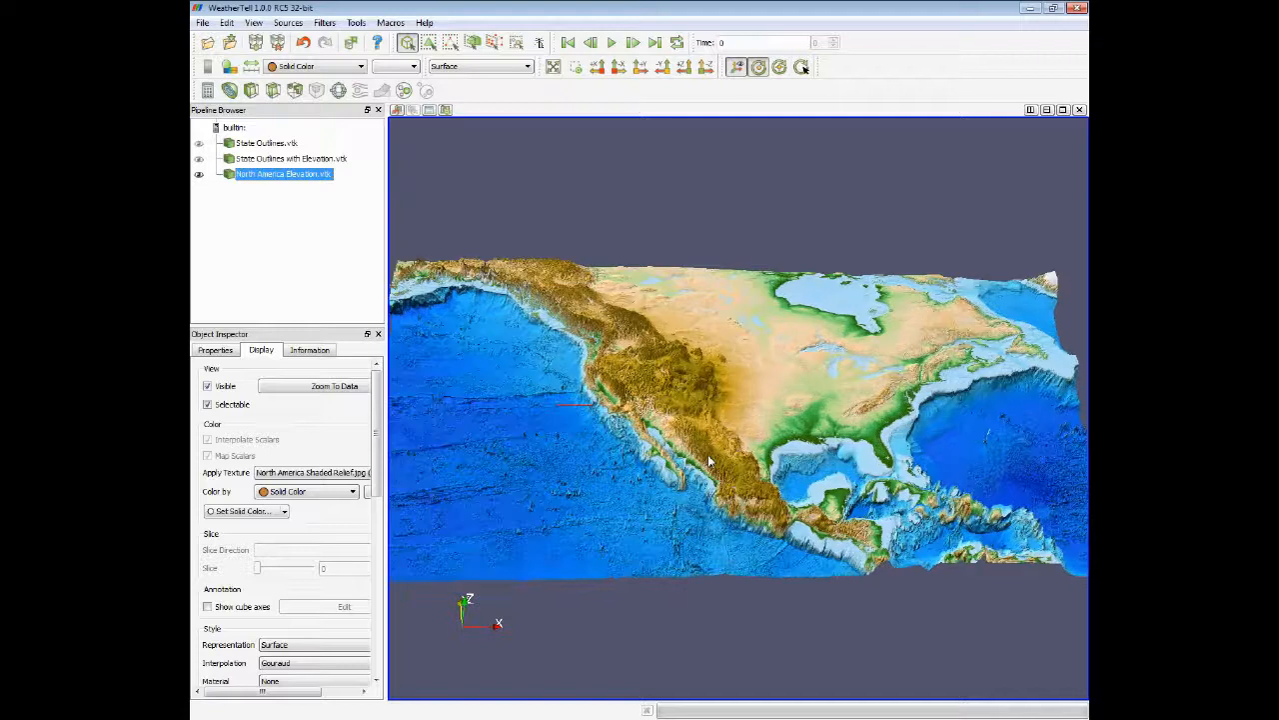
scroll(709, 461, "down", 1)
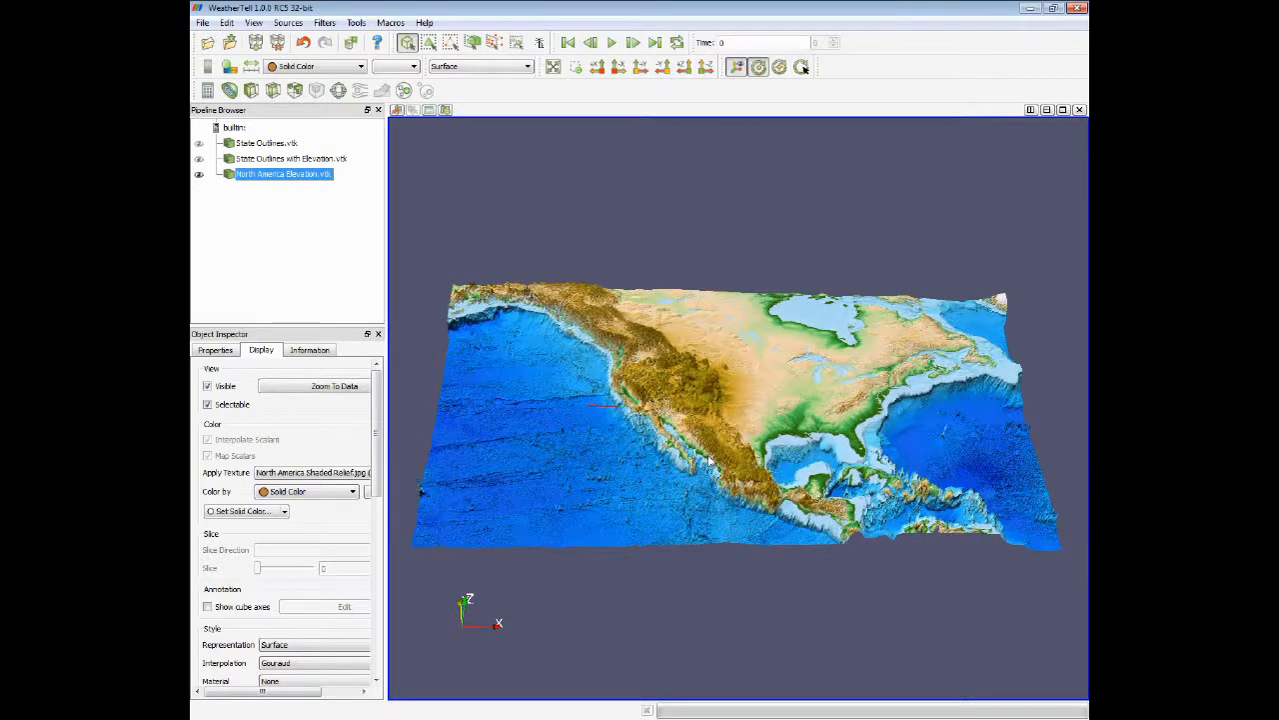
left_click_drag(713, 461, 740, 471)
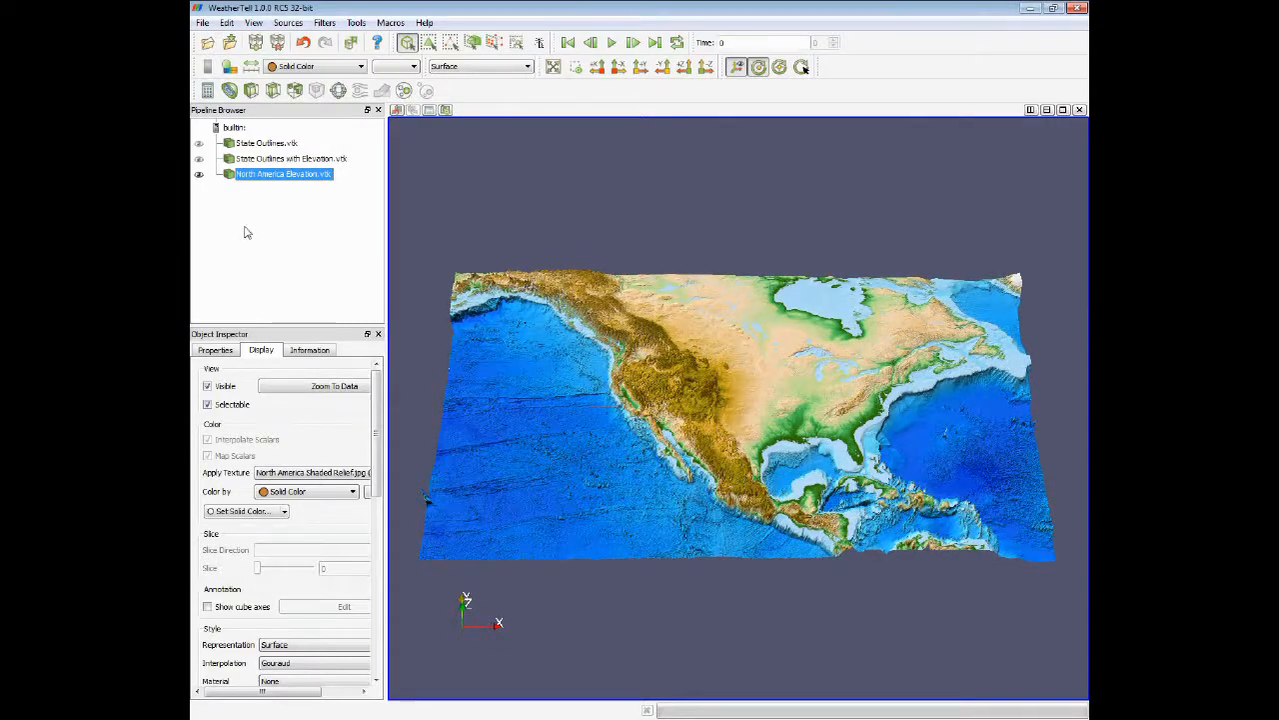
left_click(199, 160)
left_click_drag(712, 424, 712, 469)
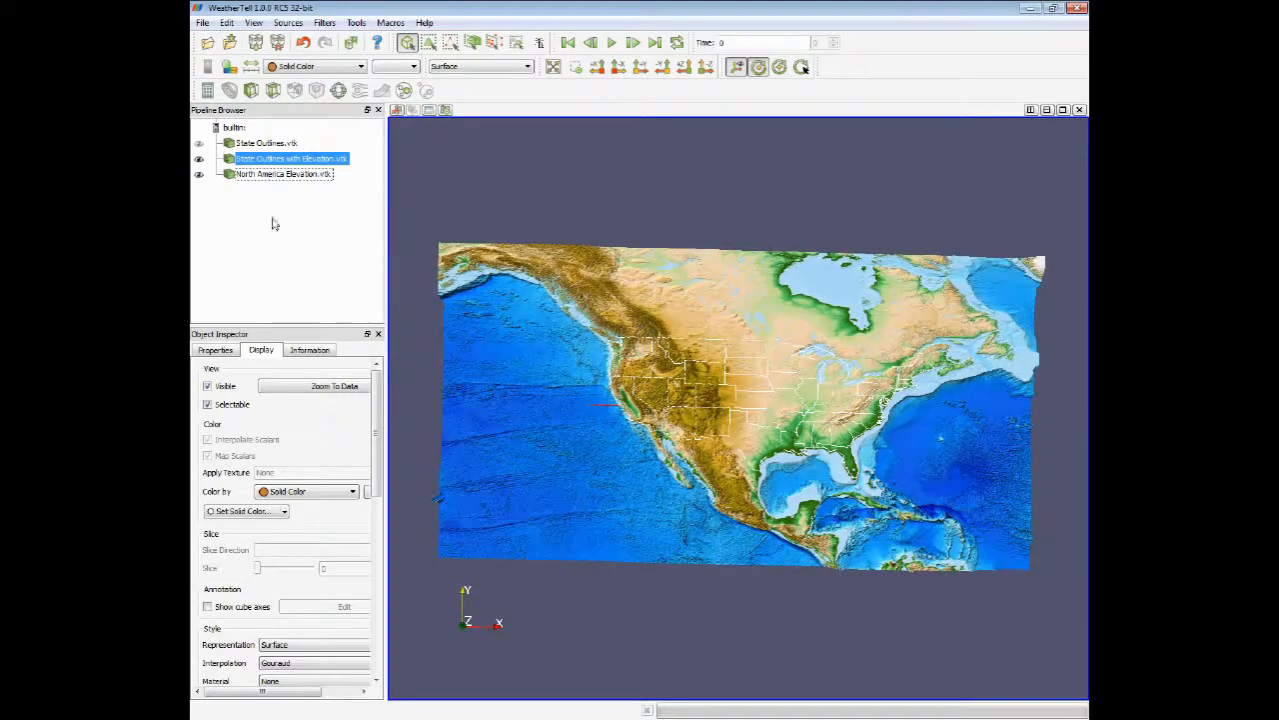
left_click(199, 158)
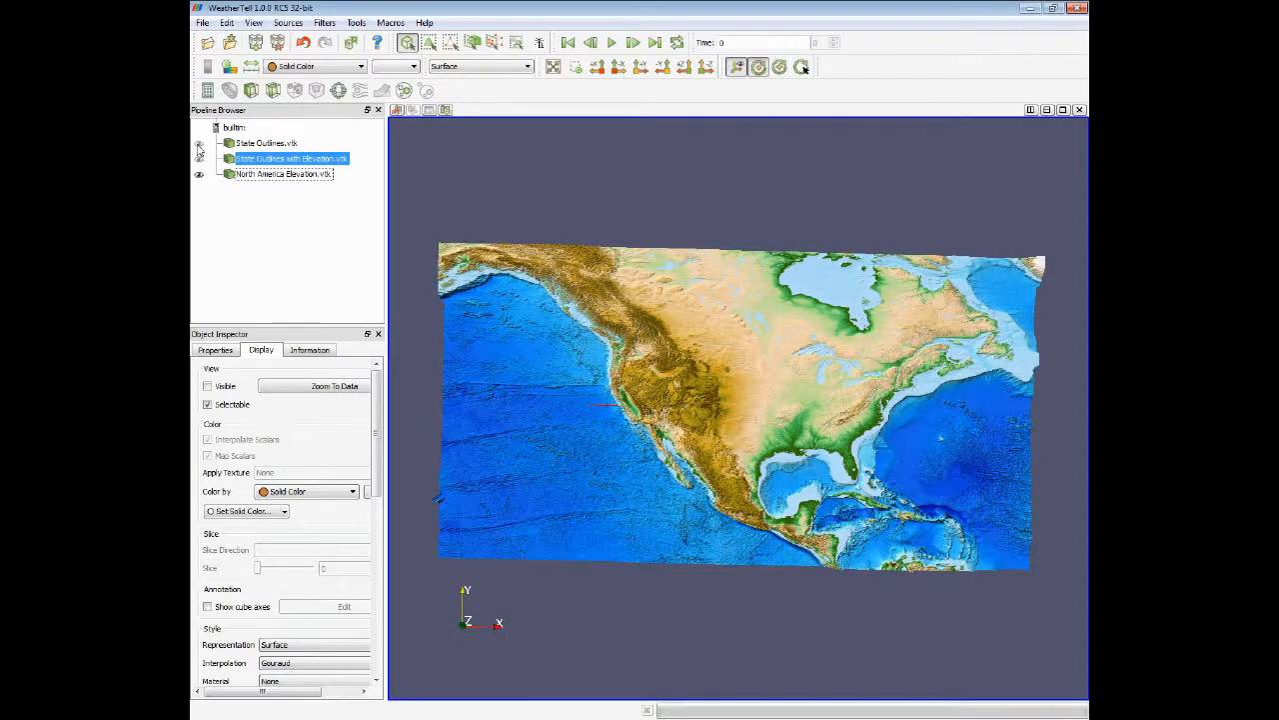
- Show the State Outlines.vtk layer over the textured terrain, examine how the flat outlines meet the surface, and hide that layer again
left_click(199, 146)
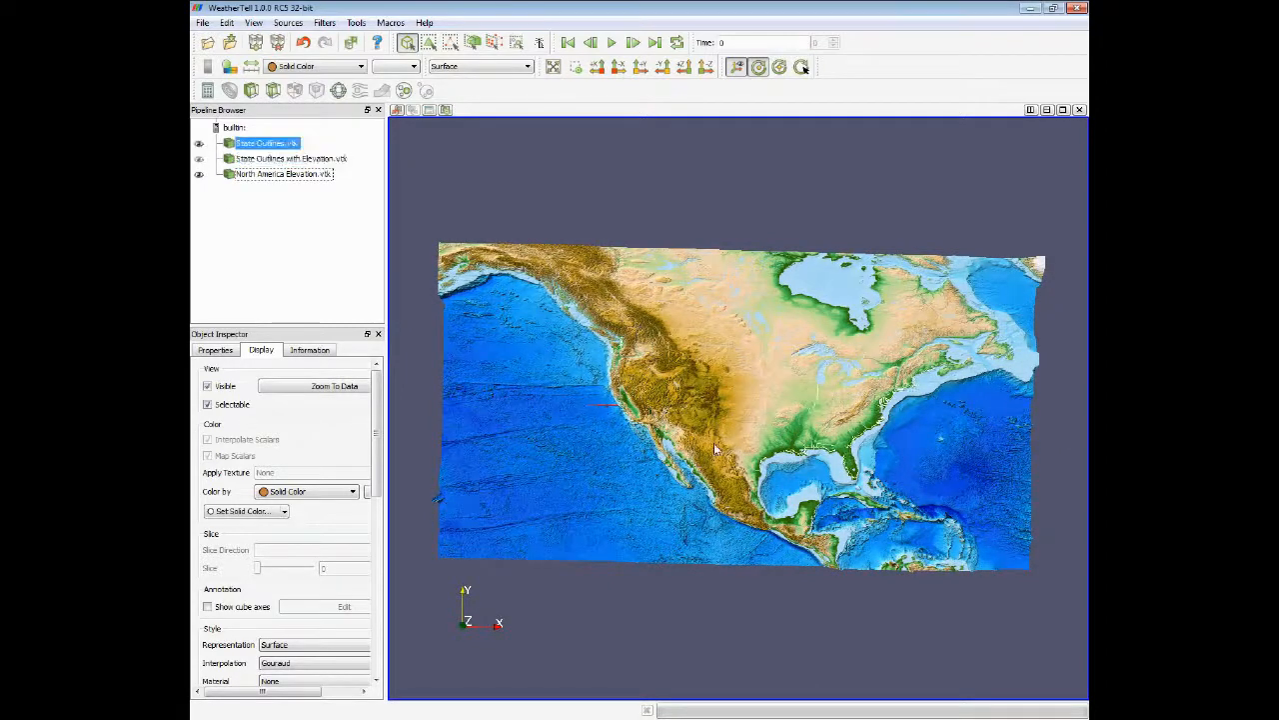
scroll(718, 450, "up", 4)
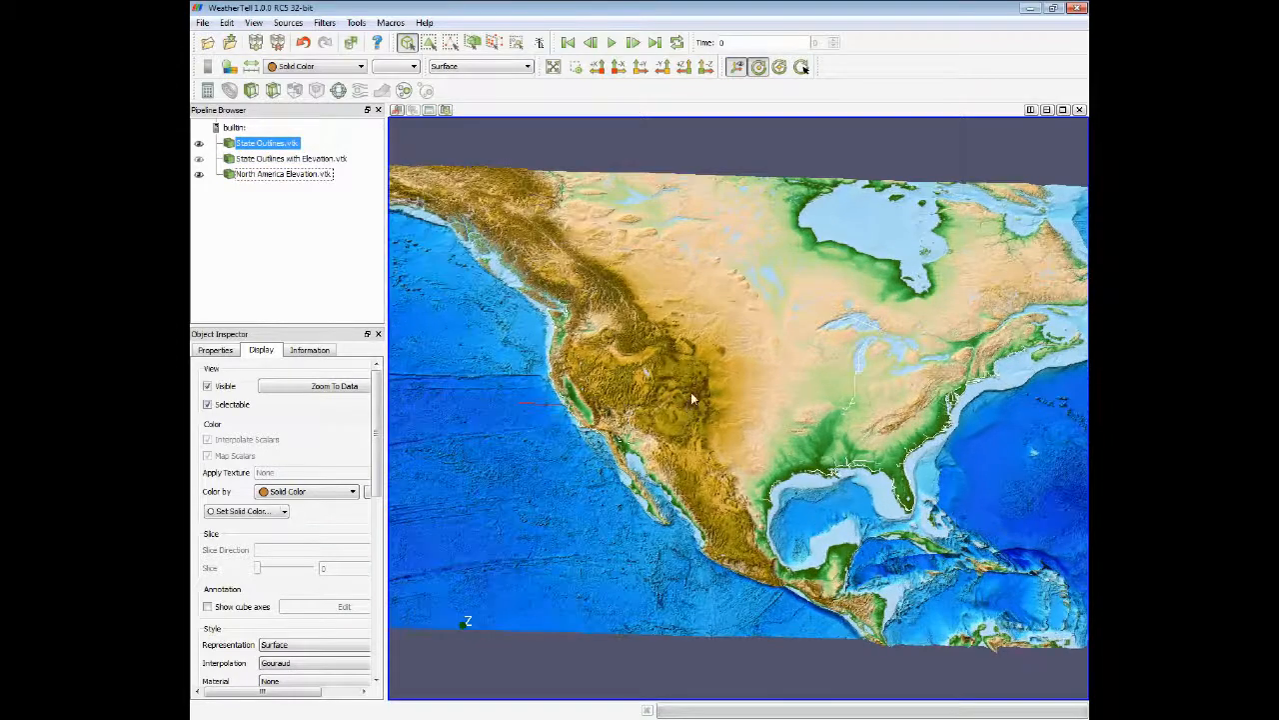
scroll(691, 398, "up", 2)
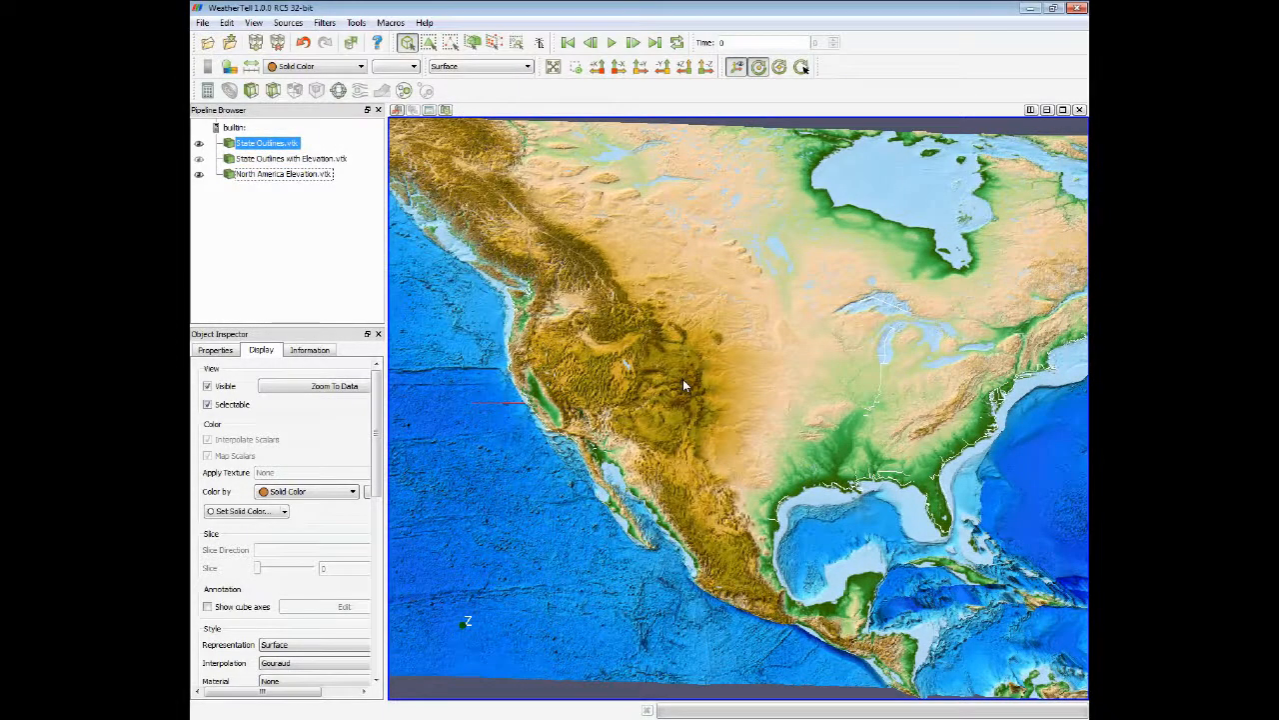
left_click_drag(719, 534, 707, 450)
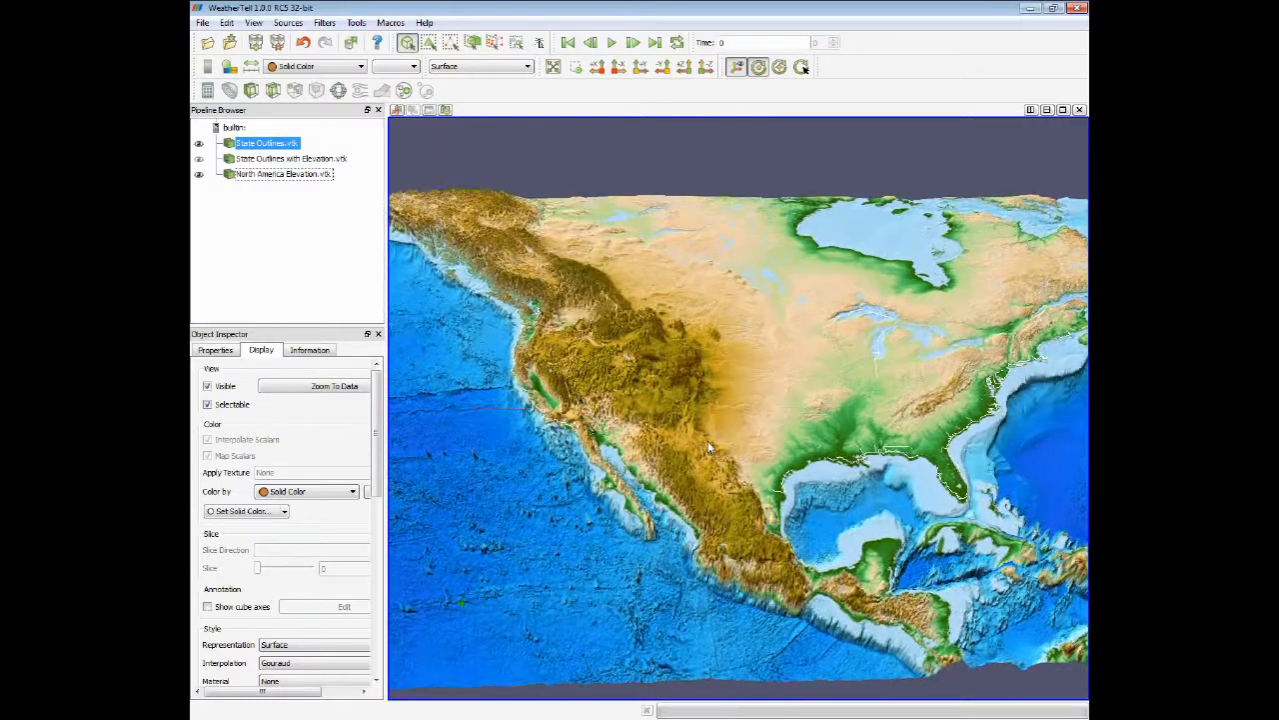
scroll(706, 438, "down", 3)
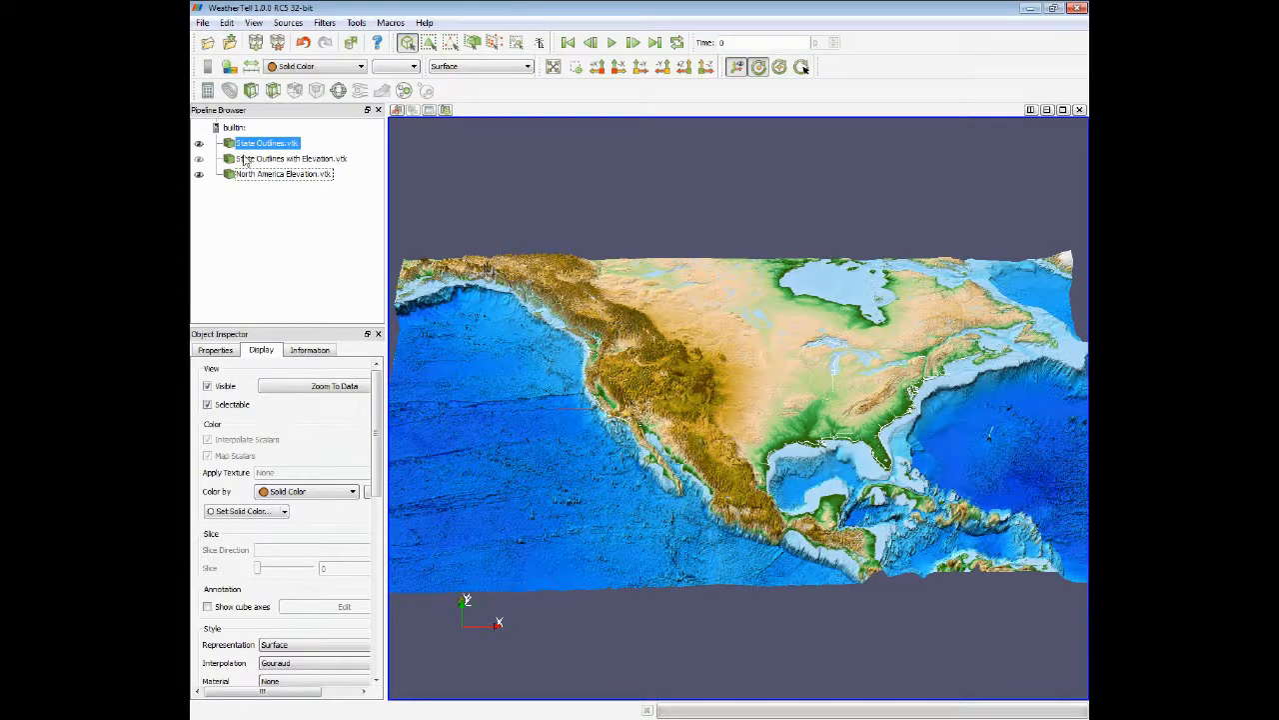
left_click(199, 143)
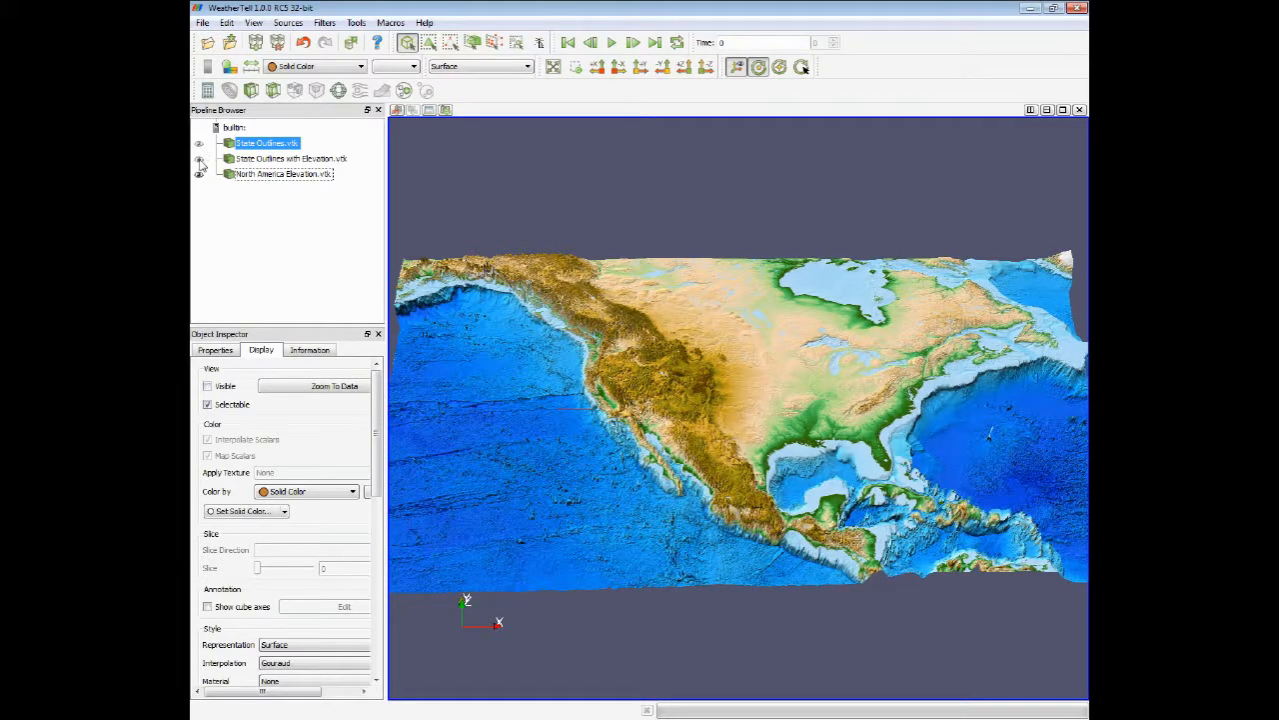
- Show the State Outlines with Elevation.vtk layer on the textured terrain and view the map from a slightly tilted angle
left_click(199, 159)
mouse_move(700, 417)
left_mouse_down()
mouse_move(711, 398)
mouse_move(699, 426)
left_mouse_up()
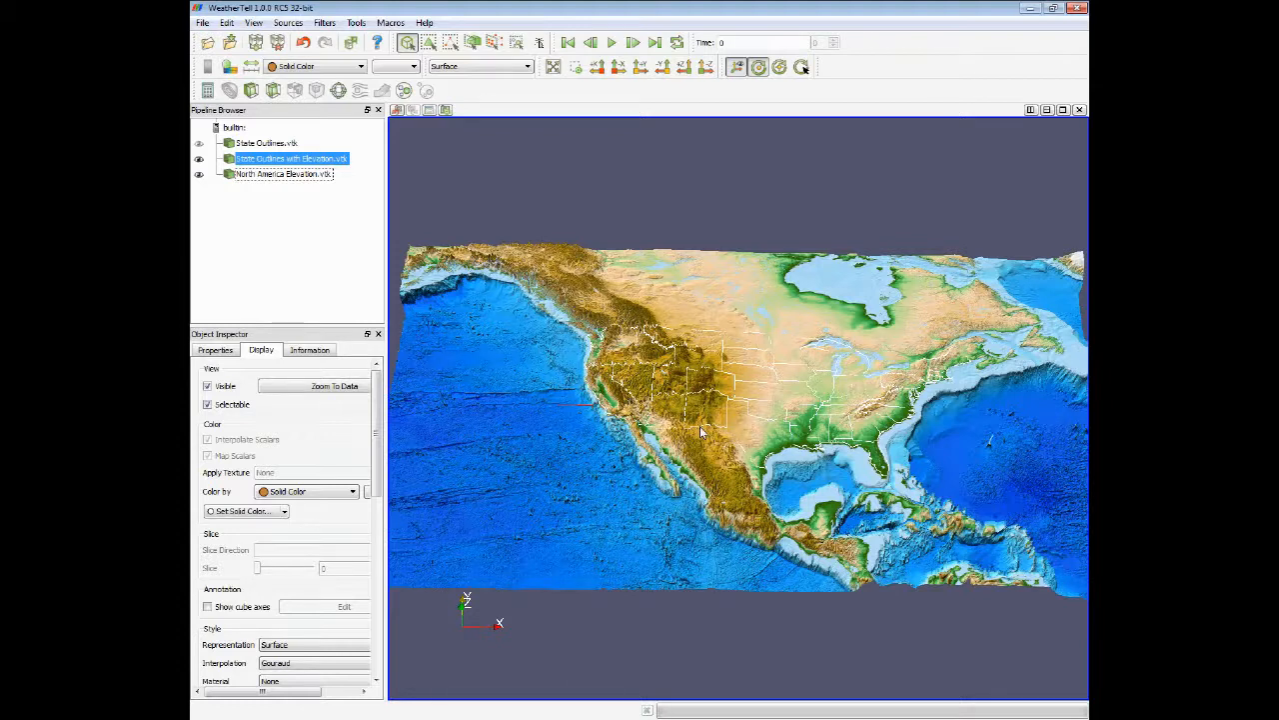
left_click_drag(742, 433, 740, 445)
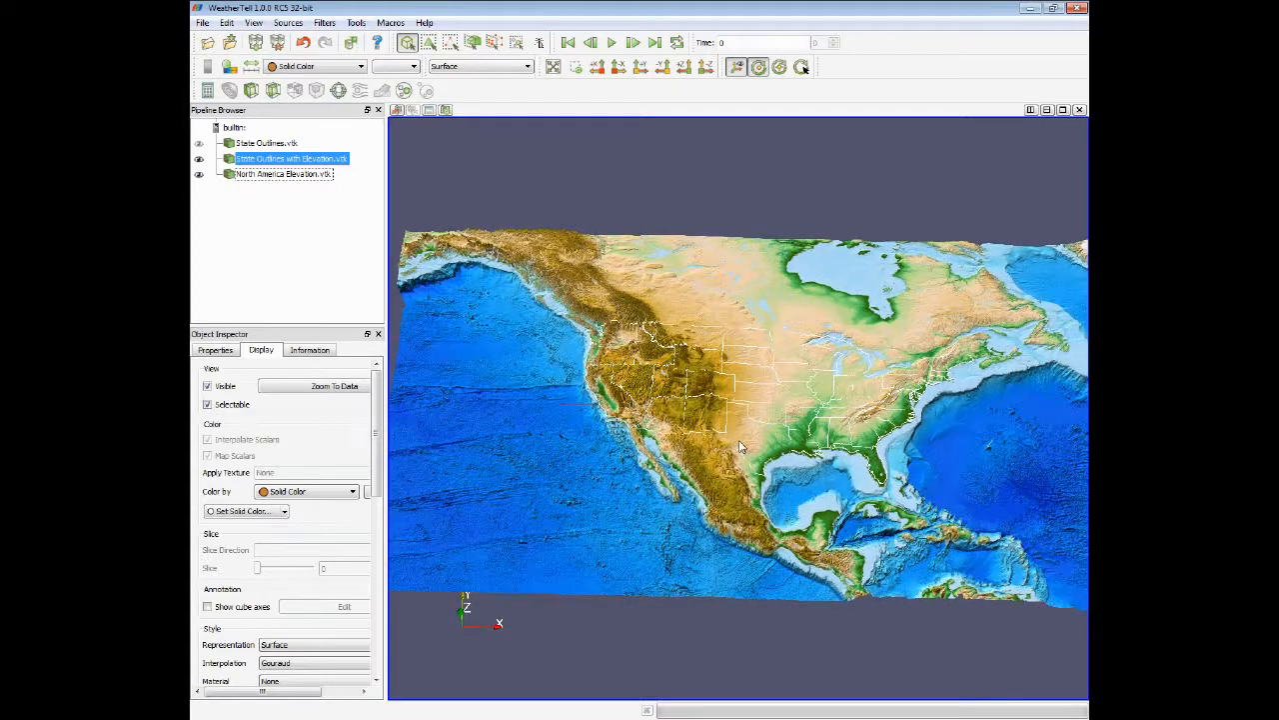